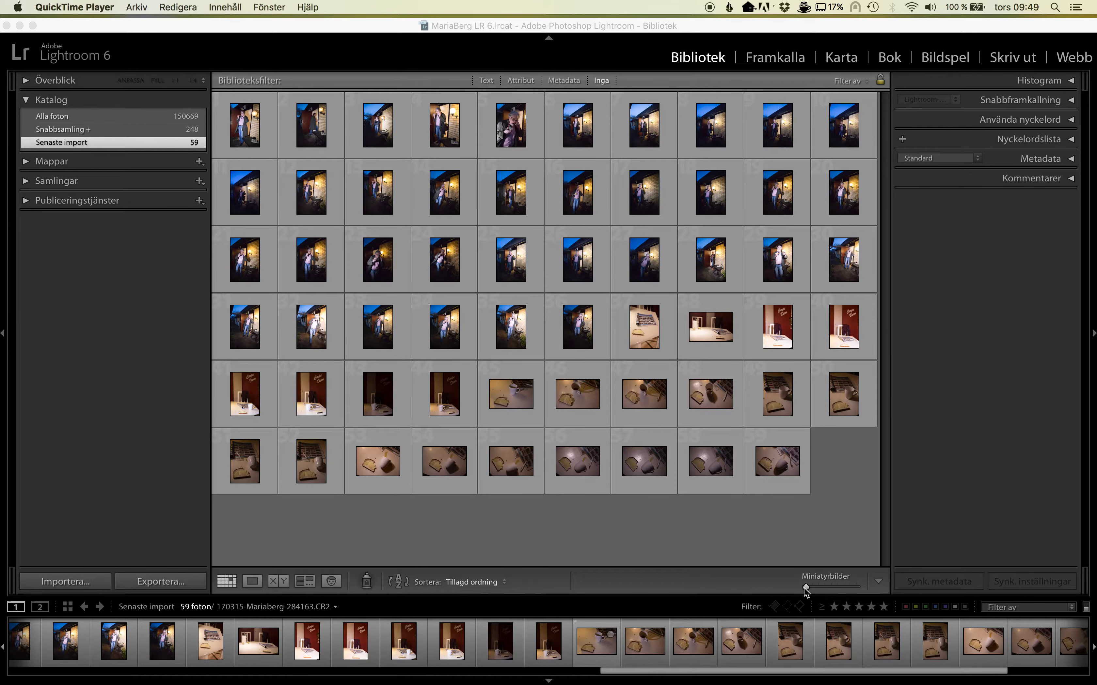
Step: Enlarge the grid thumbnails with the Miniatyrbilder slider to three per row
{"action": "left_click_drag", "start_coordinate": [805, 590], "coordinate": [828, 587]}
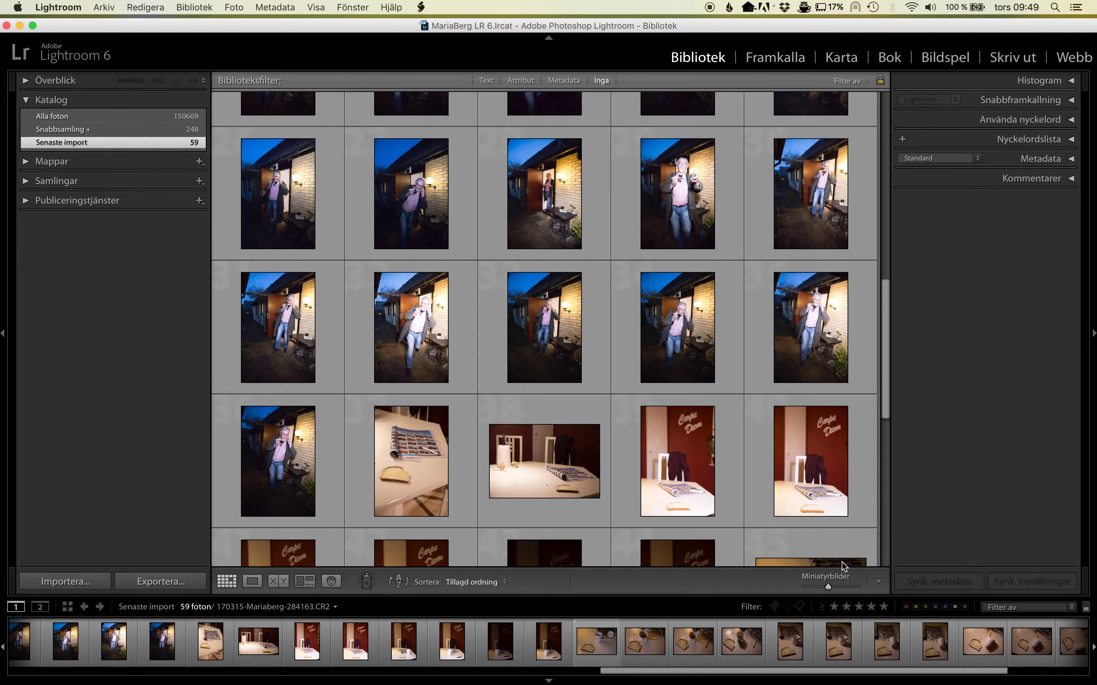
{"action": "left_click_drag", "start_coordinate": [837, 588], "coordinate": [836, 585]}
{"action": "mouse_move", "coordinate": [545, 328]}
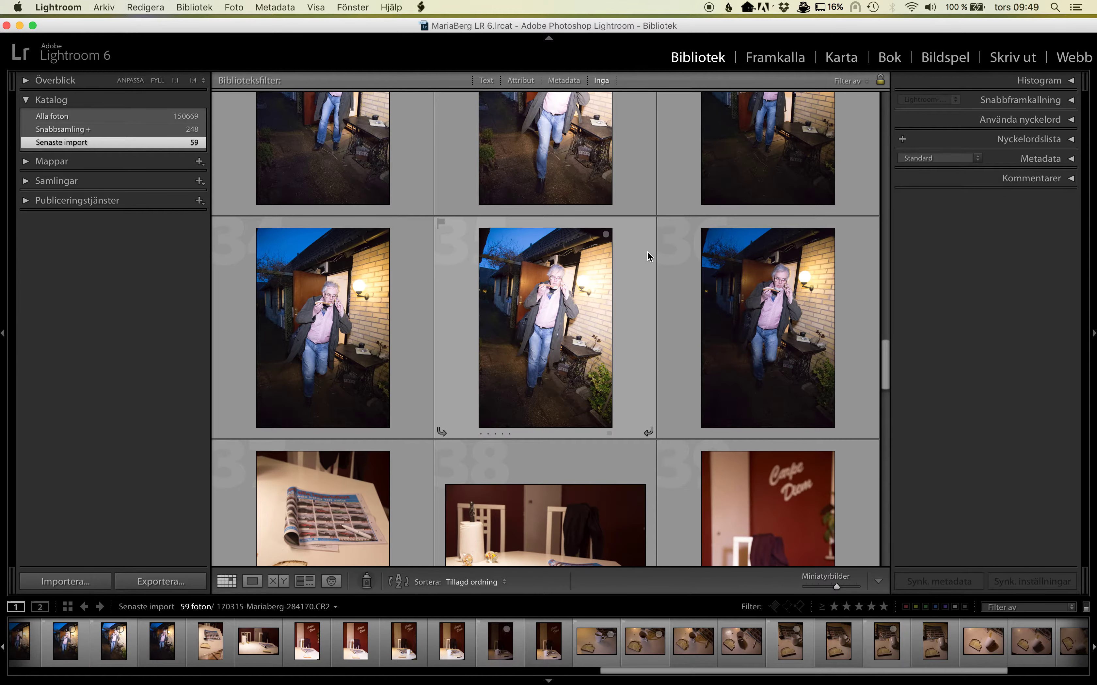
{"action": "scroll", "coordinate": [647, 252], "scroll_direction": "up", "scroll_amount": 10}
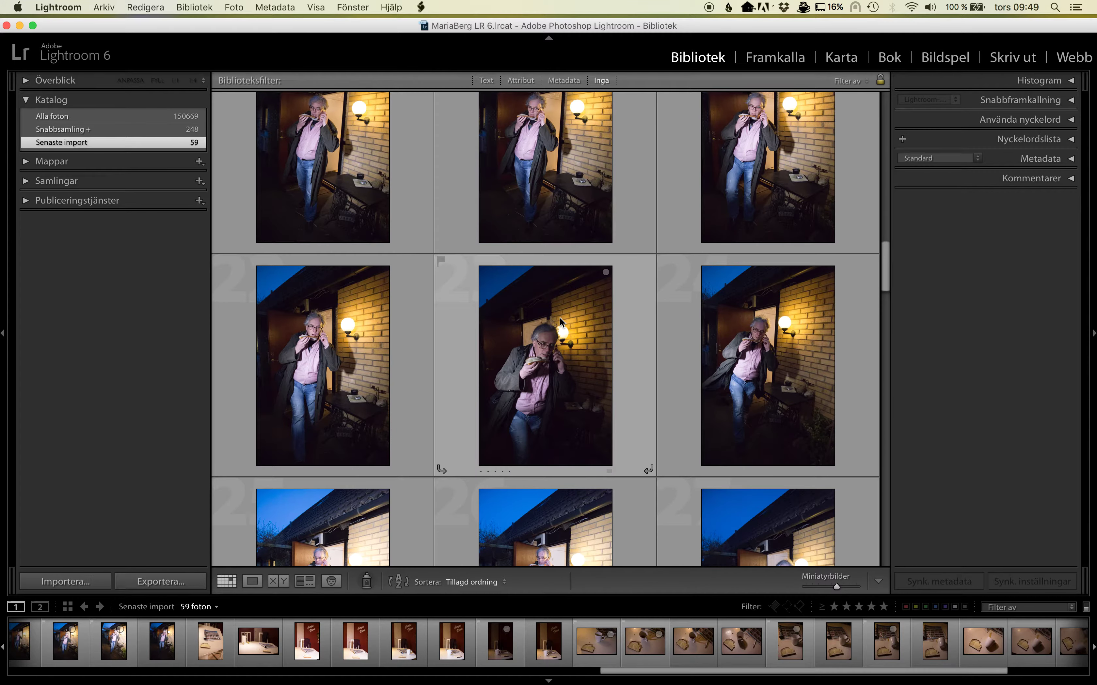
Step: Browse through the 59-photo shoot and return to the first photos
{"action": "scroll", "coordinate": [559, 318], "scroll_direction": "up", "scroll_amount": 2}
{"action": "scroll", "coordinate": [560, 317], "scroll_direction": "up", "scroll_amount": 2}
{"action": "scroll", "coordinate": [559, 317], "scroll_direction": "up", "scroll_amount": 2}
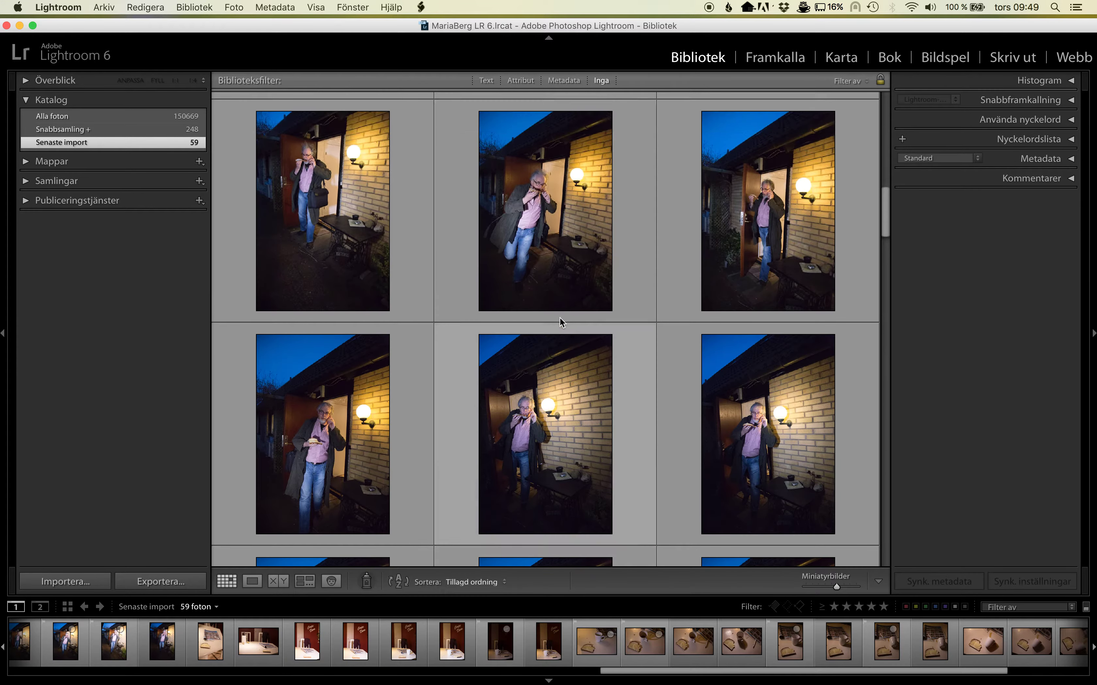
{"action": "scroll", "coordinate": [560, 320], "scroll_direction": "up", "scroll_amount": 2}
{"action": "scroll", "coordinate": [559, 320], "scroll_direction": "up", "scroll_amount": 2}
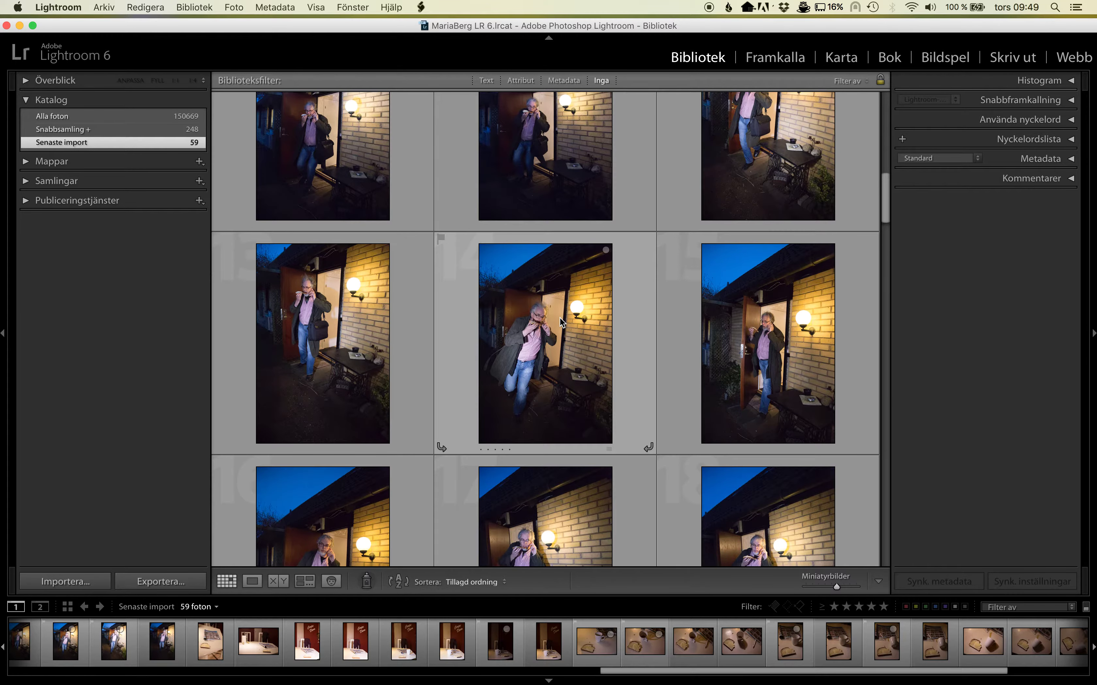
{"action": "scroll", "coordinate": [559, 317], "scroll_direction": "up", "scroll_amount": 3}
{"action": "scroll", "coordinate": [560, 317], "scroll_direction": "up", "scroll_amount": 2}
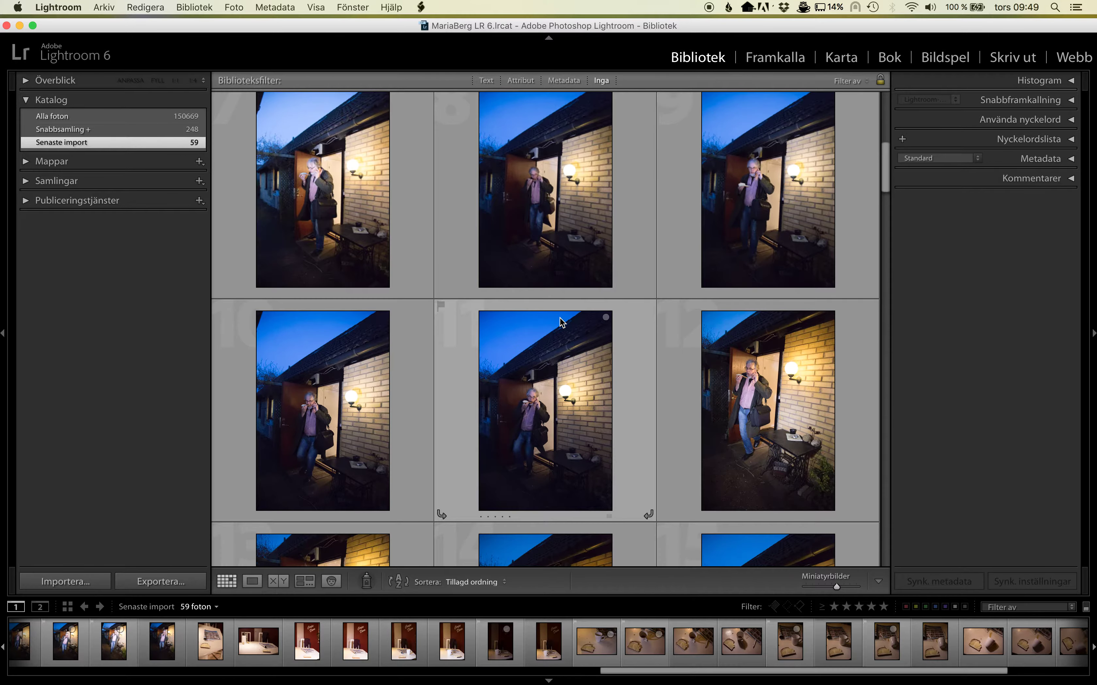
{"action": "mouse_move", "coordinate": [545, 403]}
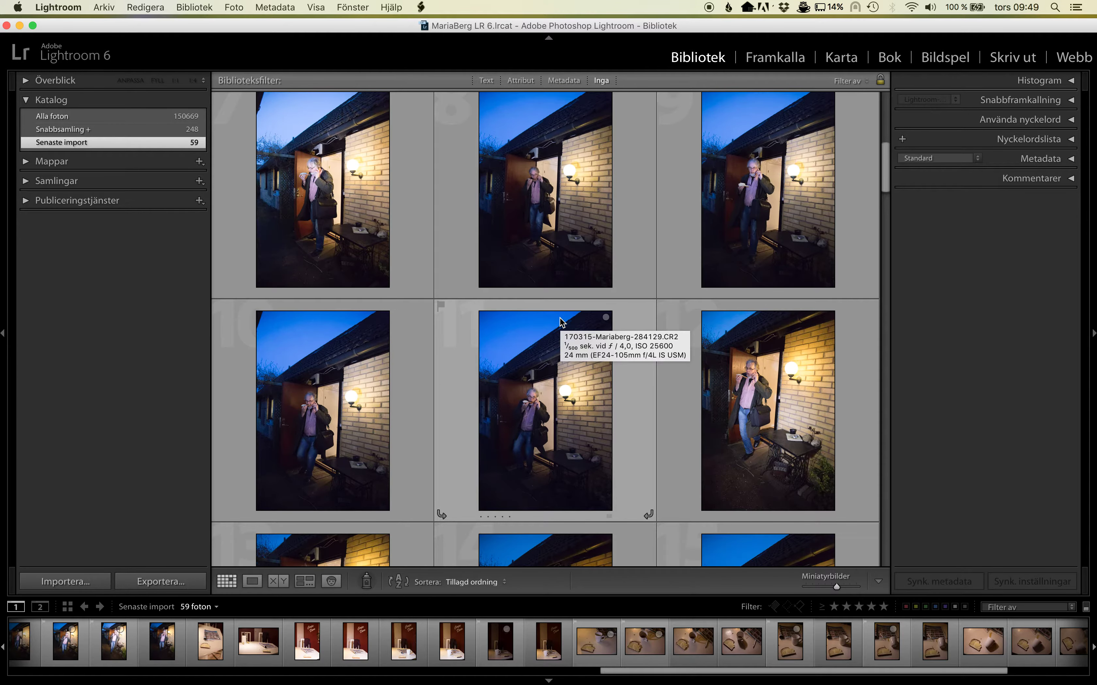
{"action": "scroll", "coordinate": [559, 319], "scroll_direction": "up", "scroll_amount": 3}
{"action": "scroll", "coordinate": [560, 318], "scroll_direction": "up", "scroll_amount": 4}
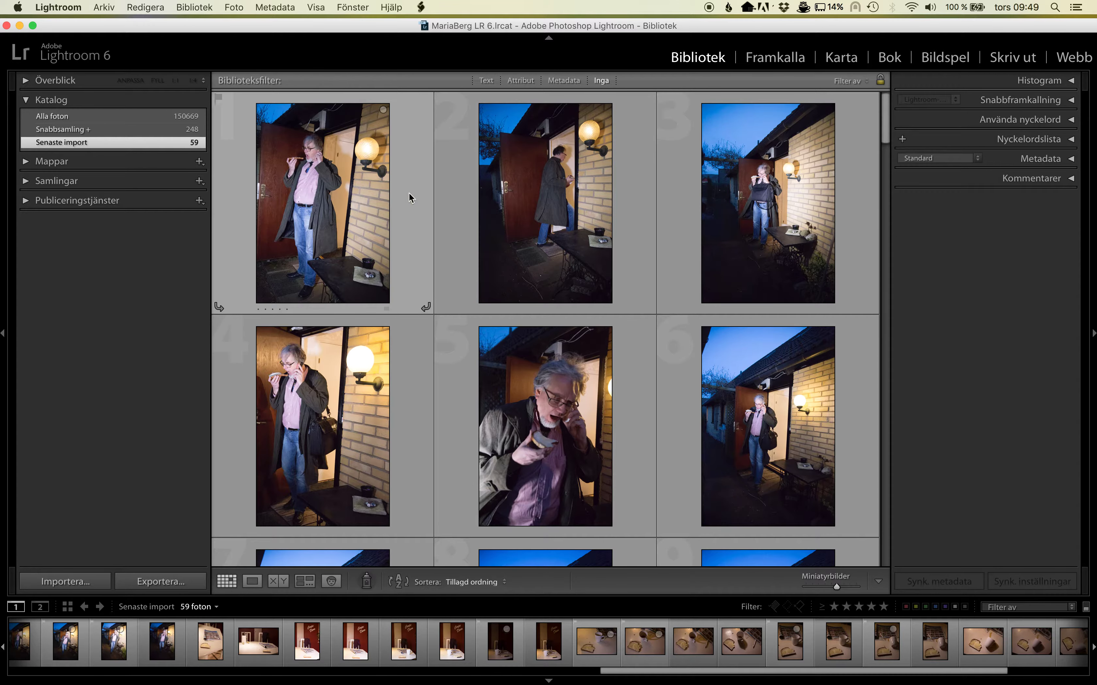
{"action": "scroll", "coordinate": [409, 197], "scroll_direction": "down", "scroll_amount": 2}
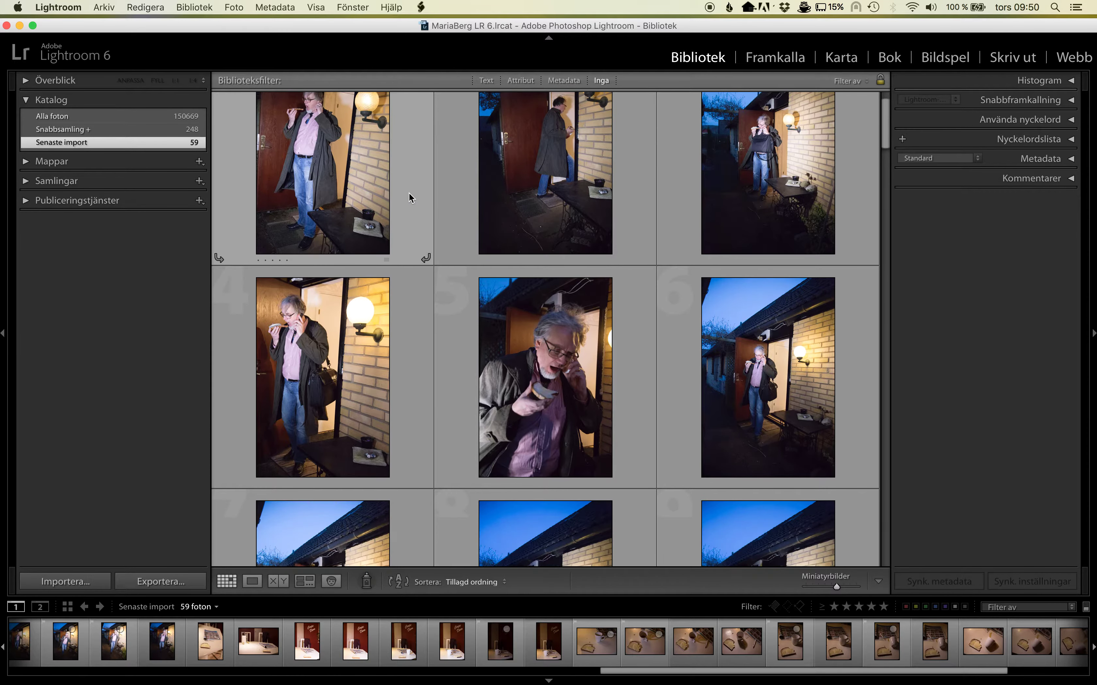
{"action": "scroll", "coordinate": [409, 197], "scroll_direction": "down", "scroll_amount": 3}
{"action": "scroll", "coordinate": [409, 197], "scroll_direction": "down", "scroll_amount": 4}
{"action": "scroll", "coordinate": [409, 198], "scroll_direction": "down", "scroll_amount": 2}
{"action": "scroll", "coordinate": [409, 198], "scroll_direction": "down", "scroll_amount": 3}
{"action": "scroll", "coordinate": [409, 198], "scroll_direction": "down", "scroll_amount": 3}
{"action": "scroll", "coordinate": [410, 198], "scroll_direction": "down", "scroll_amount": 3}
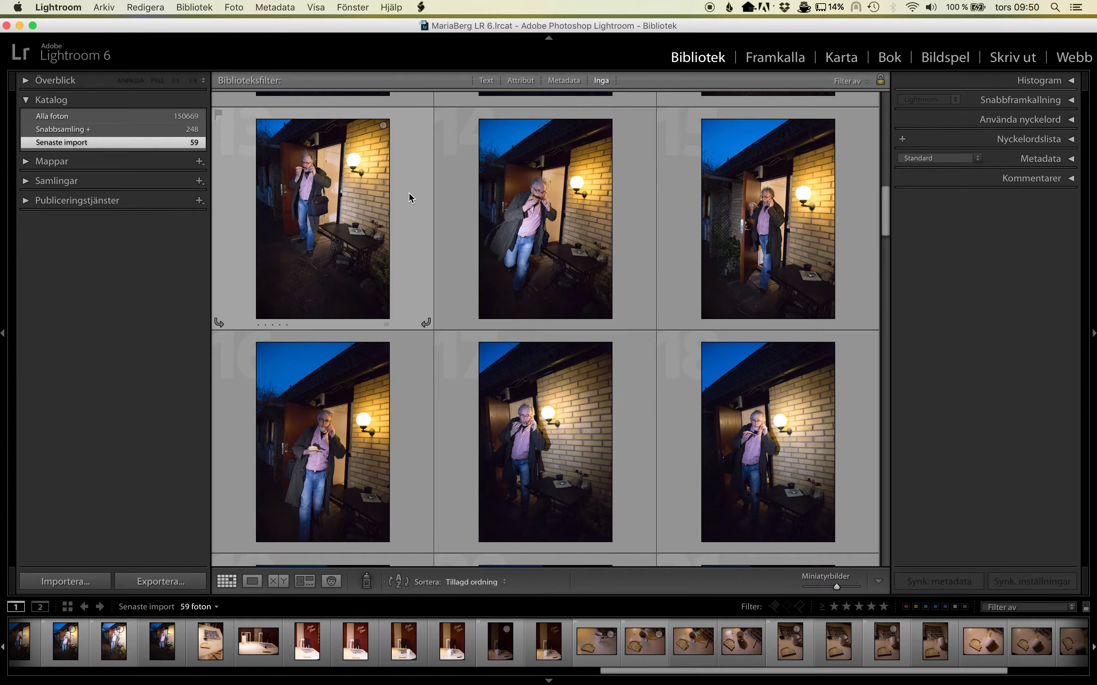
{"action": "scroll", "coordinate": [410, 198], "scroll_direction": "up", "scroll_amount": 4}
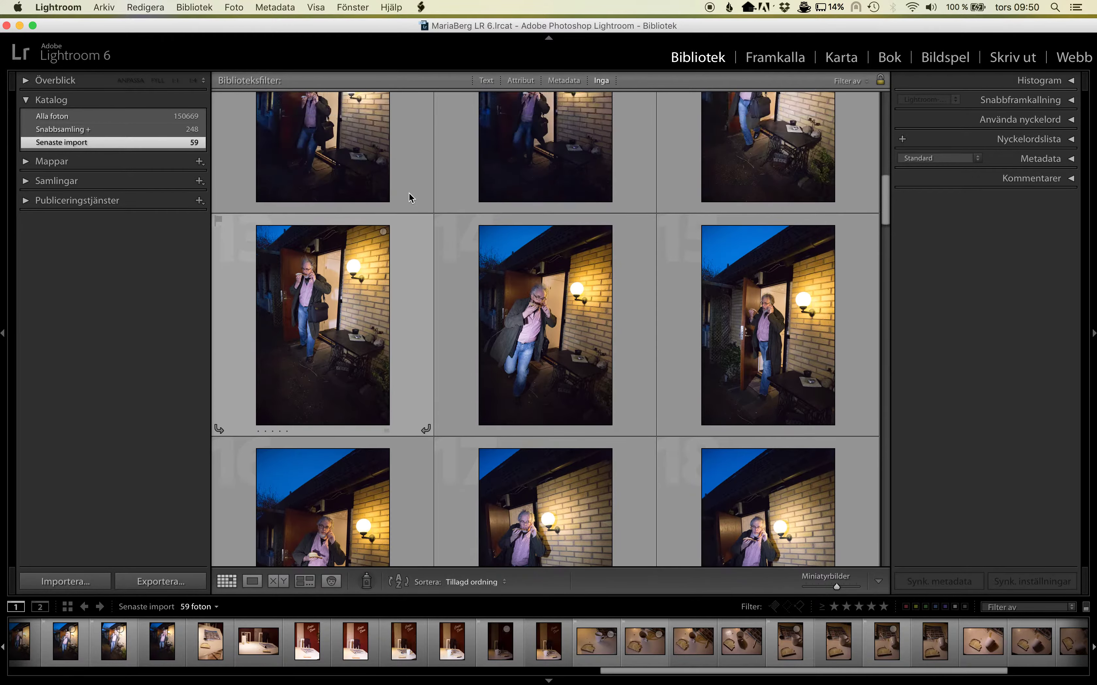
{"action": "scroll", "coordinate": [410, 199], "scroll_direction": "up", "scroll_amount": 4}
{"action": "scroll", "coordinate": [410, 198], "scroll_direction": "up", "scroll_amount": 4}
{"action": "scroll", "coordinate": [409, 199], "scroll_direction": "up", "scroll_amount": 3}
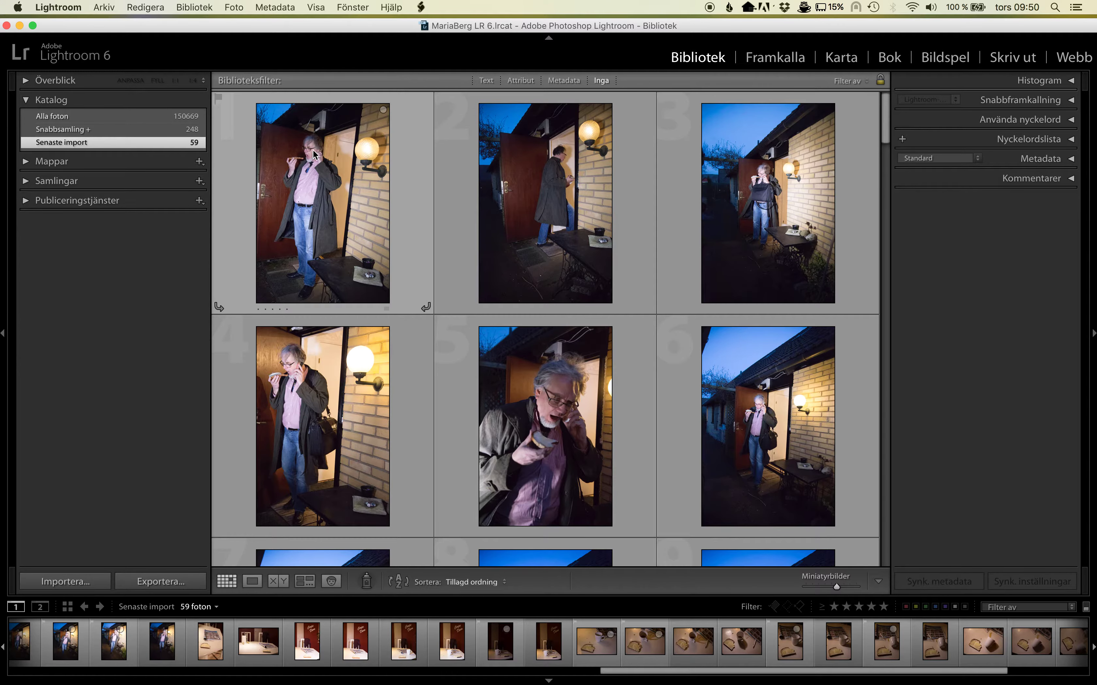
Step: View the first photo of the import enlarged in Loupe view
{"action": "double_click", "coordinate": [307, 233]}
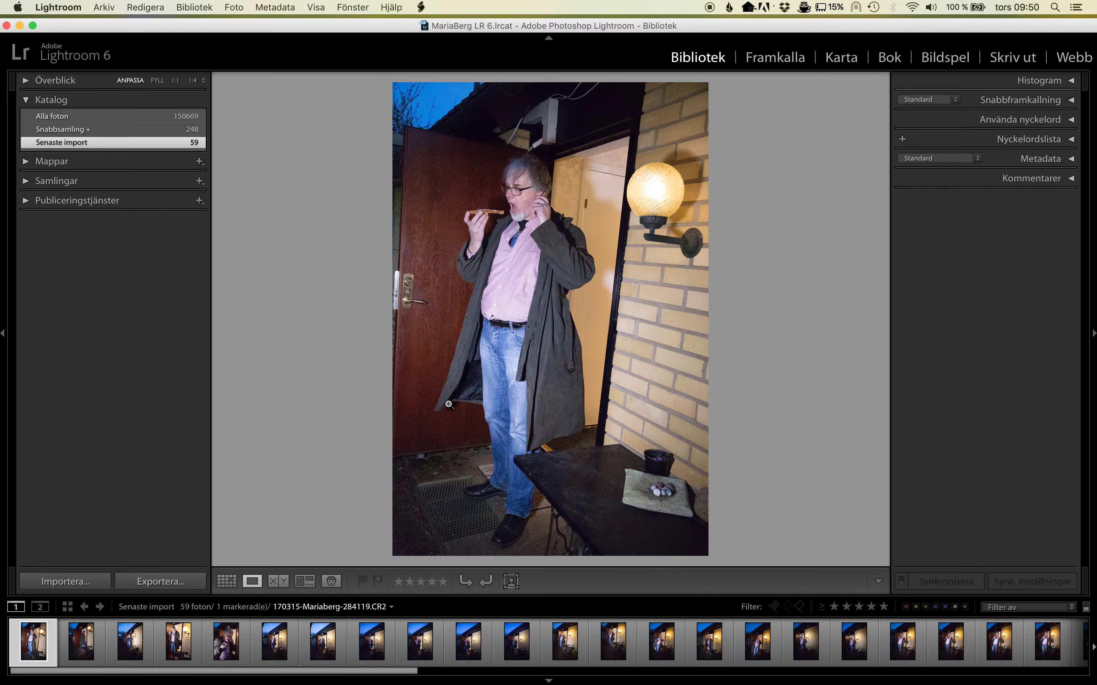
Step: Return to Grid view and scroll down to the tabletop shots and back
{"action": "key", "text": "g"}
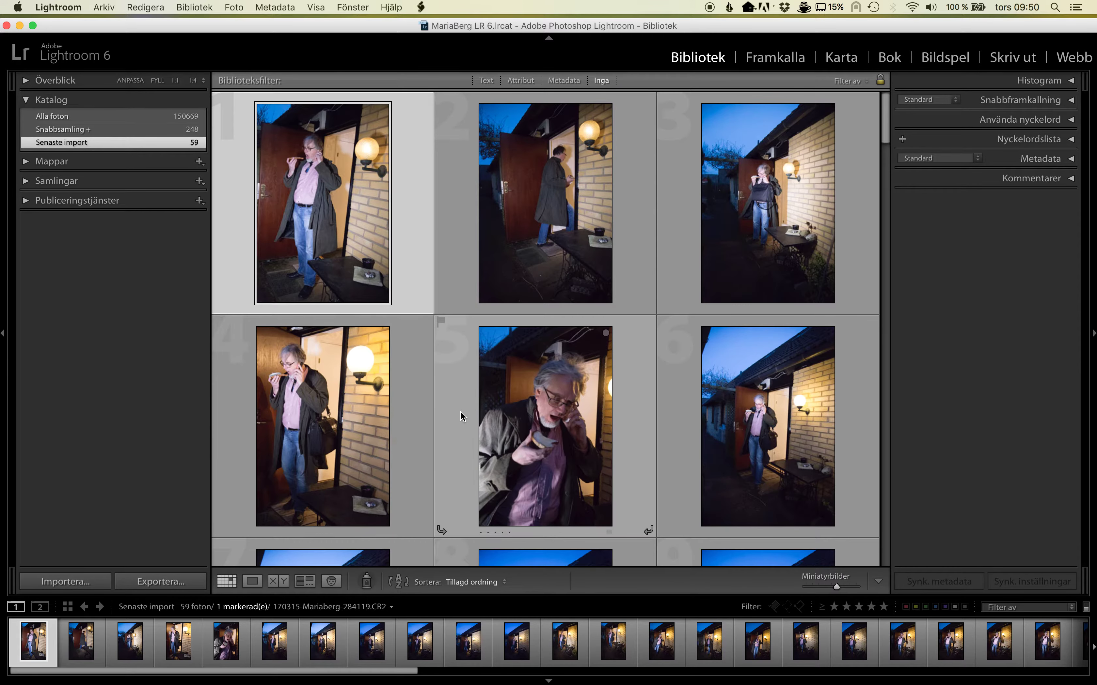
{"action": "scroll", "coordinate": [461, 411], "scroll_direction": "down", "scroll_amount": 1}
{"action": "scroll", "coordinate": [461, 416], "scroll_direction": "down", "scroll_amount": 1}
{"action": "scroll", "coordinate": [460, 415], "scroll_direction": "down", "scroll_amount": 3}
{"action": "scroll", "coordinate": [460, 416], "scroll_direction": "down", "scroll_amount": 2}
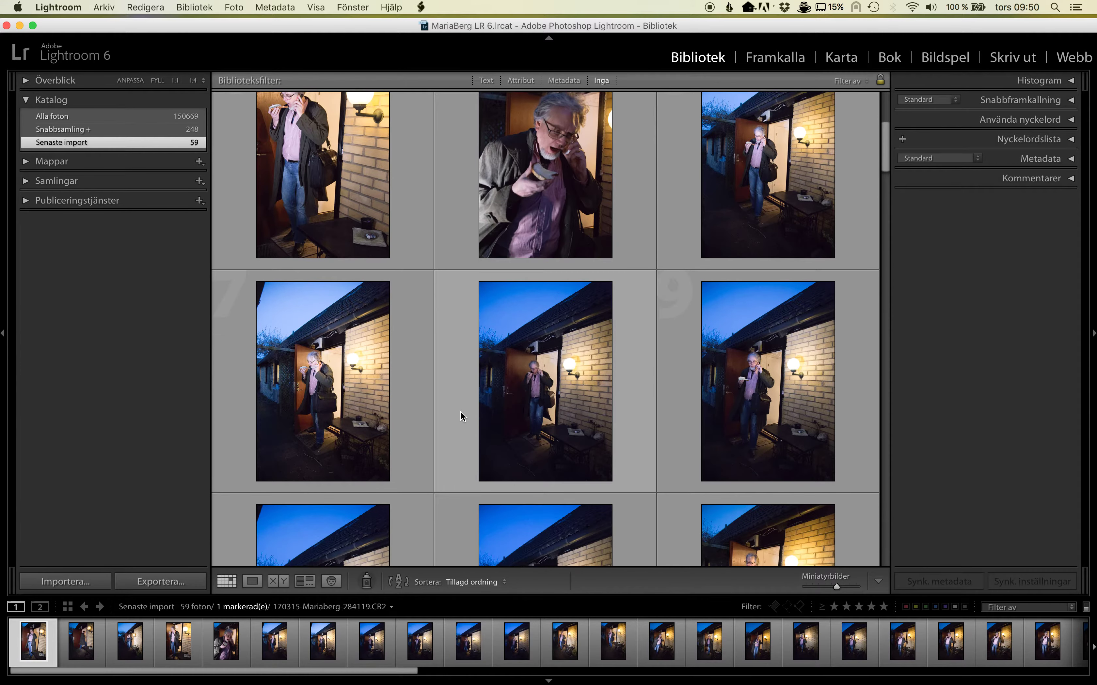
{"action": "scroll", "coordinate": [461, 416], "scroll_direction": "down", "scroll_amount": 2}
{"action": "scroll", "coordinate": [461, 416], "scroll_direction": "down", "scroll_amount": 1}
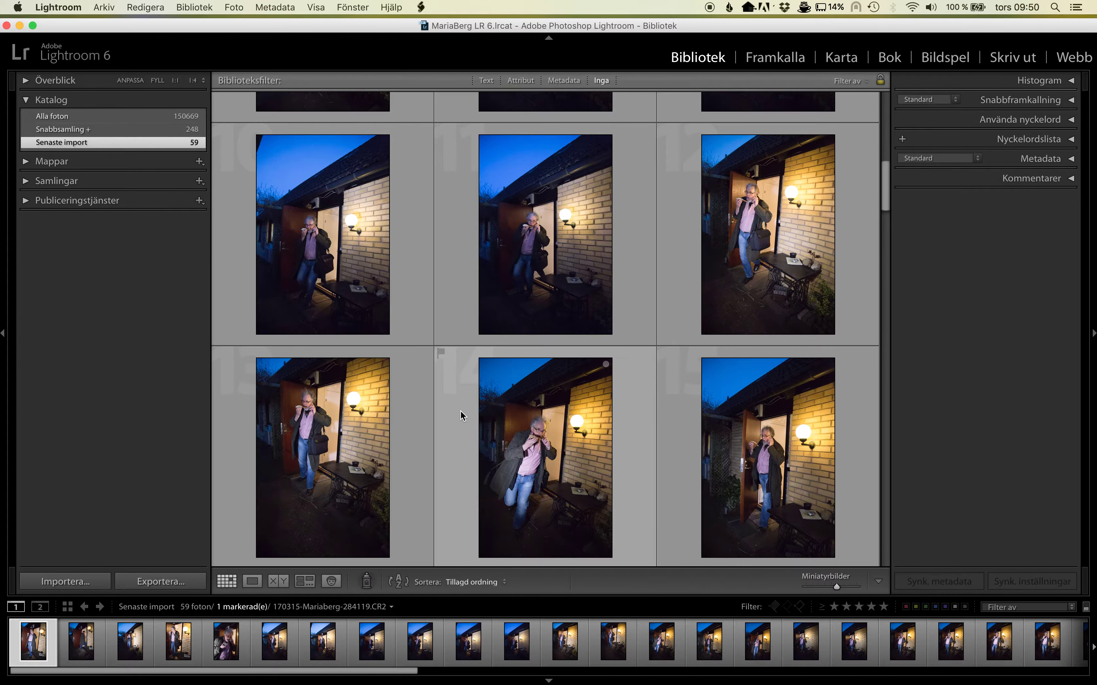
{"action": "scroll", "coordinate": [461, 415], "scroll_direction": "down", "scroll_amount": 8}
{"action": "scroll", "coordinate": [460, 415], "scroll_direction": "up", "scroll_amount": 1}
{"action": "scroll", "coordinate": [461, 415], "scroll_direction": "up", "scroll_amount": 2}
{"action": "scroll", "coordinate": [461, 415], "scroll_direction": "up", "scroll_amount": 2}
{"action": "scroll", "coordinate": [461, 415], "scroll_direction": "up", "scroll_amount": 2}
{"action": "scroll", "coordinate": [460, 411], "scroll_direction": "up", "scroll_amount": 5}
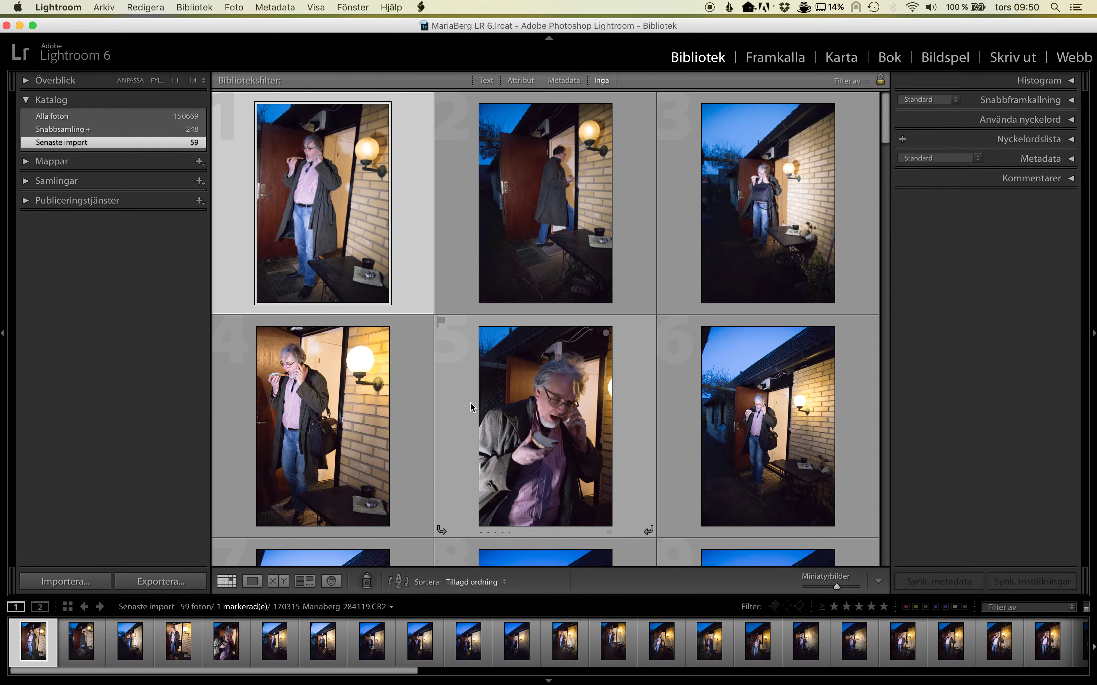
Step: Flag the second photo, the man stepping through the doorway, as rejected
{"action": "left_click", "coordinate": [558, 212]}
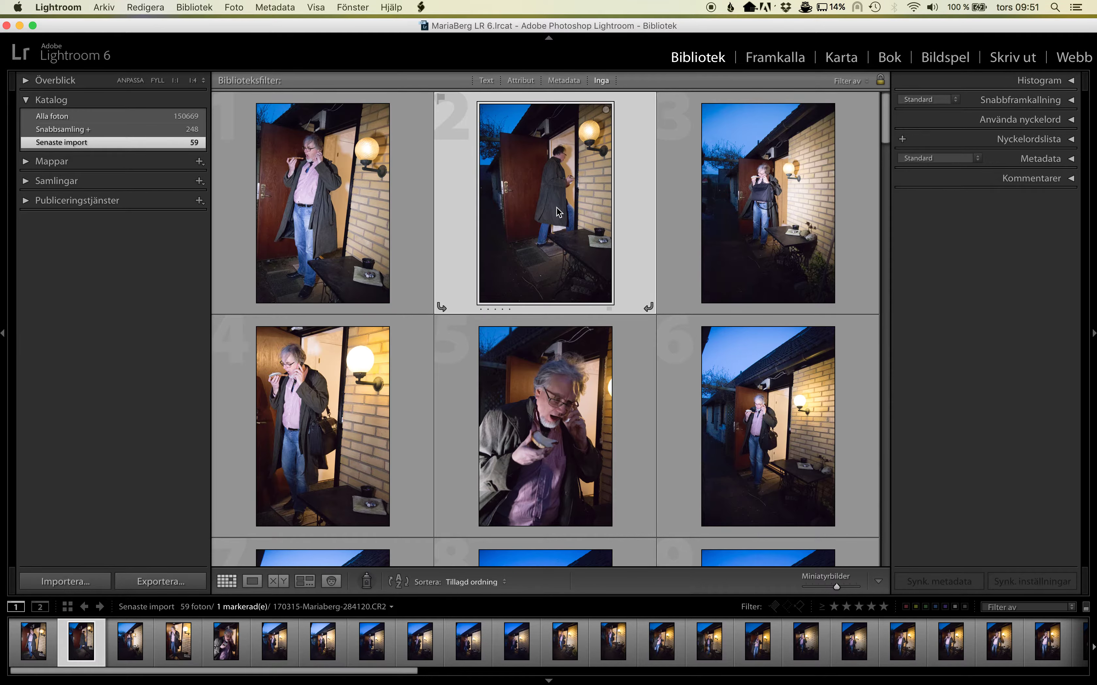
{"action": "key", "text": "x"}
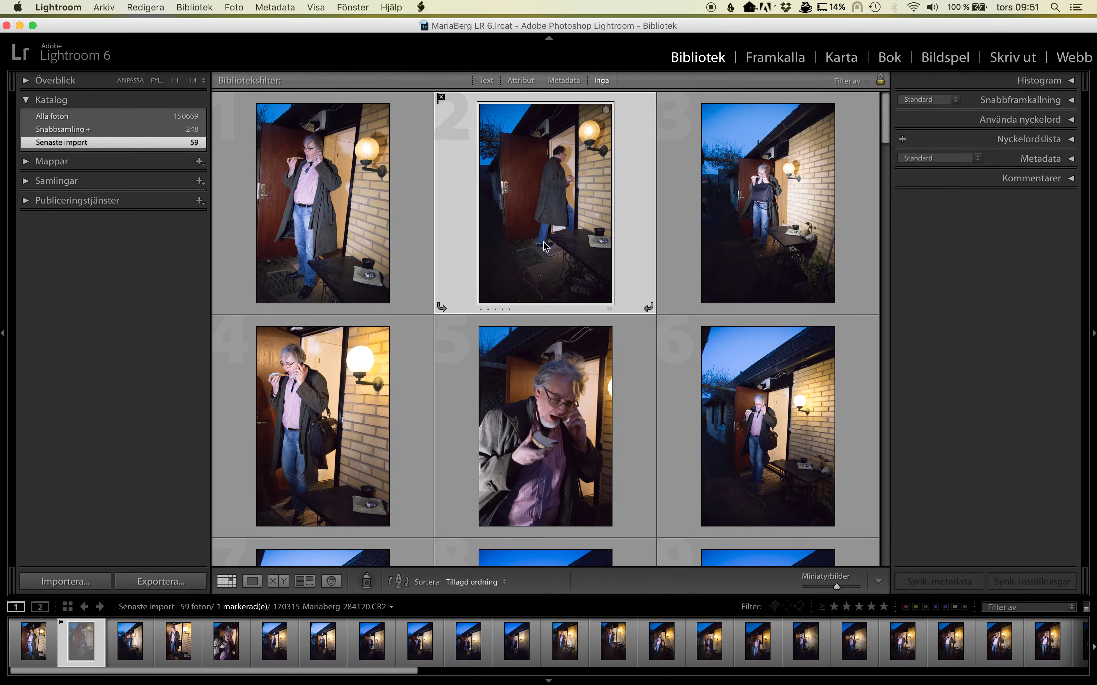
{"action": "scroll", "coordinate": [545, 246], "scroll_direction": "down", "scroll_amount": 1}
{"action": "scroll", "coordinate": [545, 246], "scroll_direction": "down", "scroll_amount": 5}
{"action": "scroll", "coordinate": [545, 246], "scroll_direction": "down", "scroll_amount": 5}
{"action": "scroll", "coordinate": [545, 246], "scroll_direction": "down", "scroll_amount": 3}
{"action": "scroll", "coordinate": [545, 246], "scroll_direction": "down", "scroll_amount": 3}
{"action": "scroll", "coordinate": [545, 246], "scroll_direction": "down", "scroll_amount": 5}
{"action": "scroll", "coordinate": [545, 246], "scroll_direction": "down", "scroll_amount": 5}
{"action": "scroll", "coordinate": [545, 246], "scroll_direction": "down", "scroll_amount": 5}
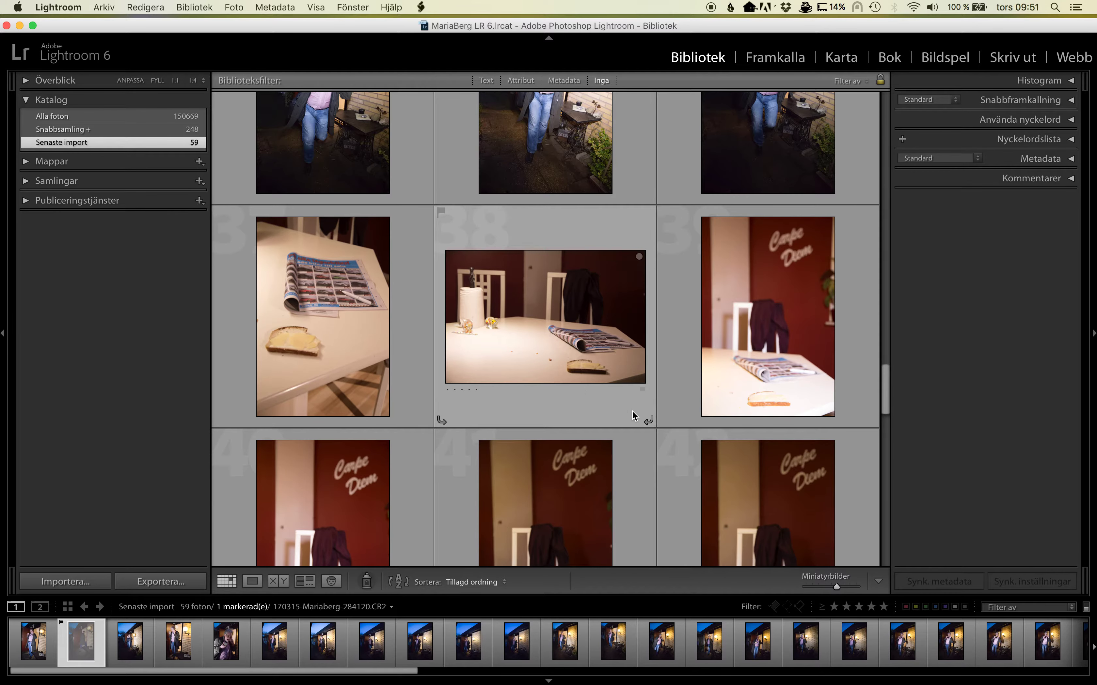
Step: Scroll back to the top of the grid and select the first photo
{"action": "scroll", "coordinate": [546, 324], "scroll_direction": "up", "scroll_amount": 10}
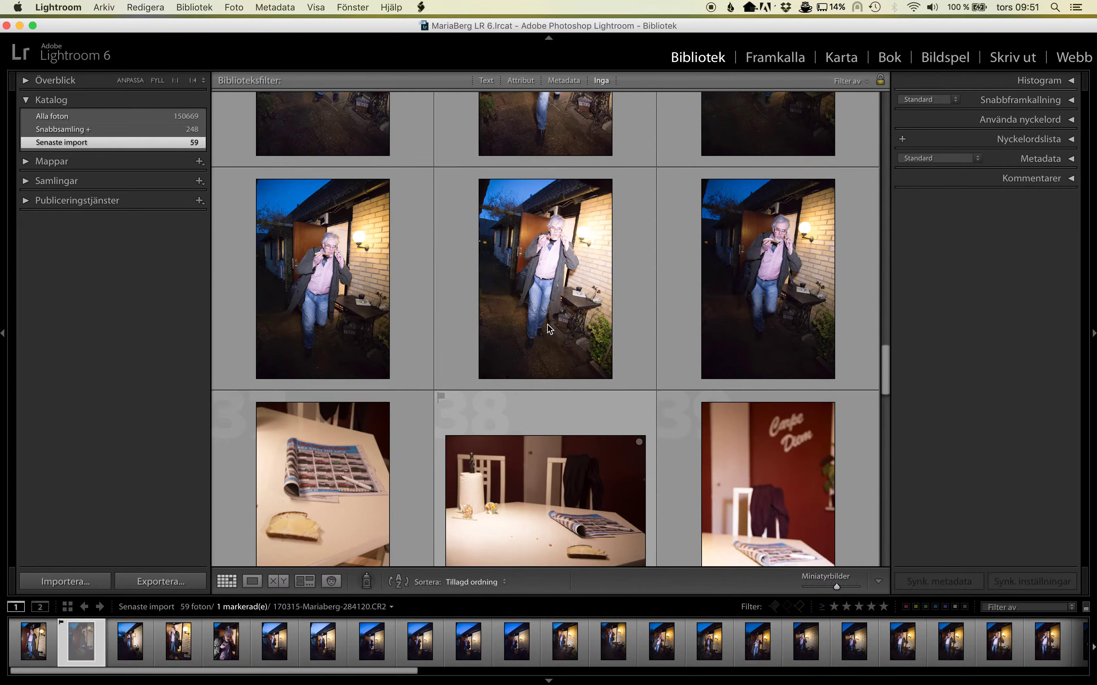
{"action": "scroll", "coordinate": [547, 325], "scroll_direction": "up", "scroll_amount": 1}
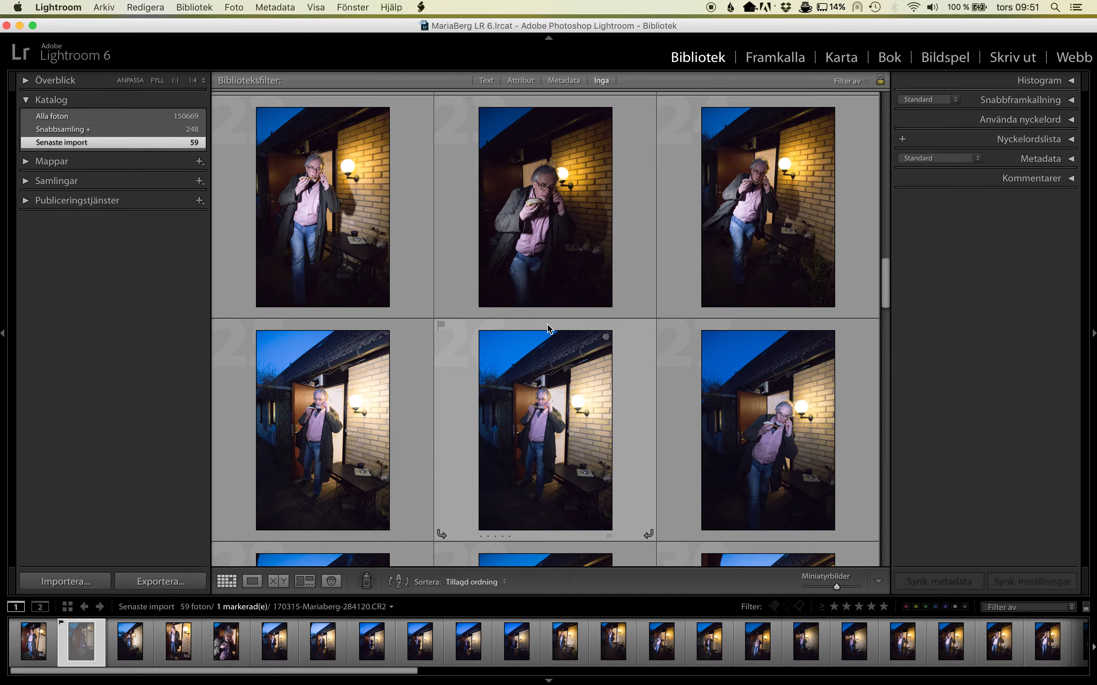
{"action": "scroll", "coordinate": [546, 324], "scroll_direction": "up", "scroll_amount": 3}
{"action": "scroll", "coordinate": [546, 324], "scroll_direction": "up", "scroll_amount": 3}
{"action": "scroll", "coordinate": [546, 324], "scroll_direction": "up", "scroll_amount": 3}
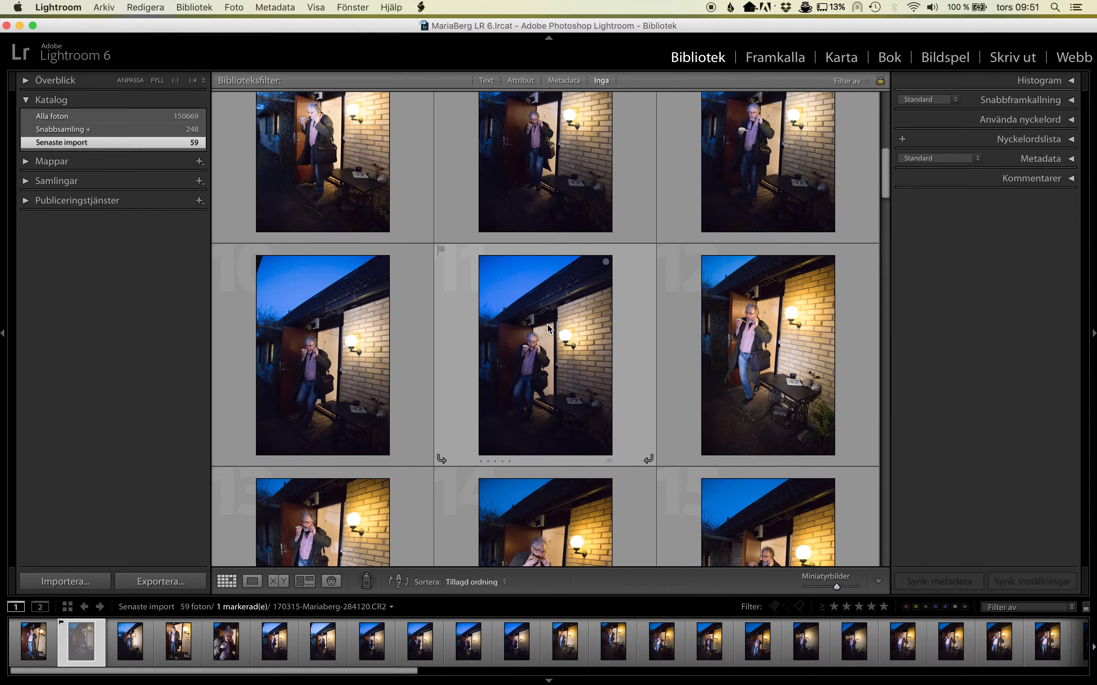
{"action": "scroll", "coordinate": [547, 324], "scroll_direction": "up", "scroll_amount": 3}
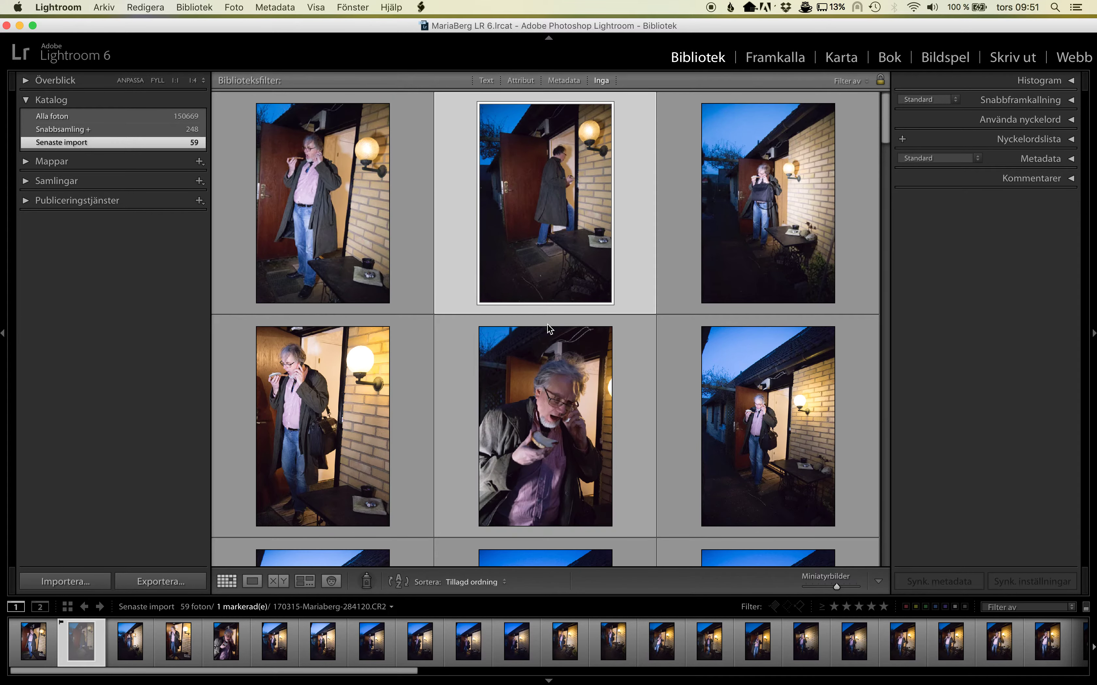
{"action": "left_click", "coordinate": [316, 215]}
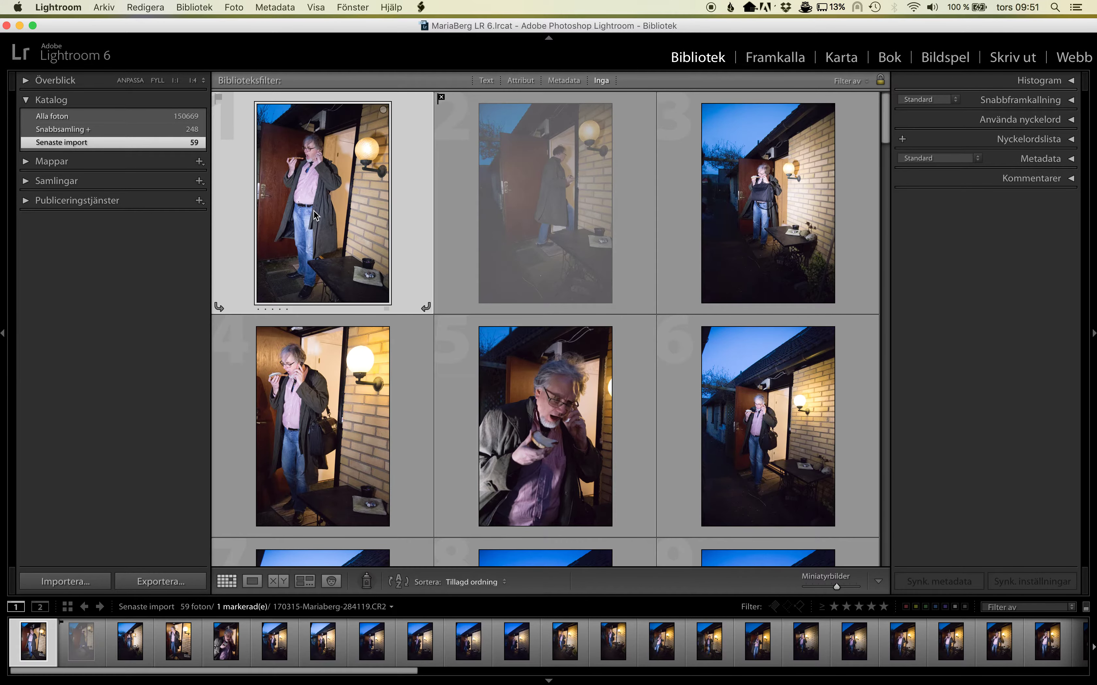
Step: Open the first photo in Loupe view and reject it and the third photo
{"action": "double_click", "coordinate": [315, 214]}
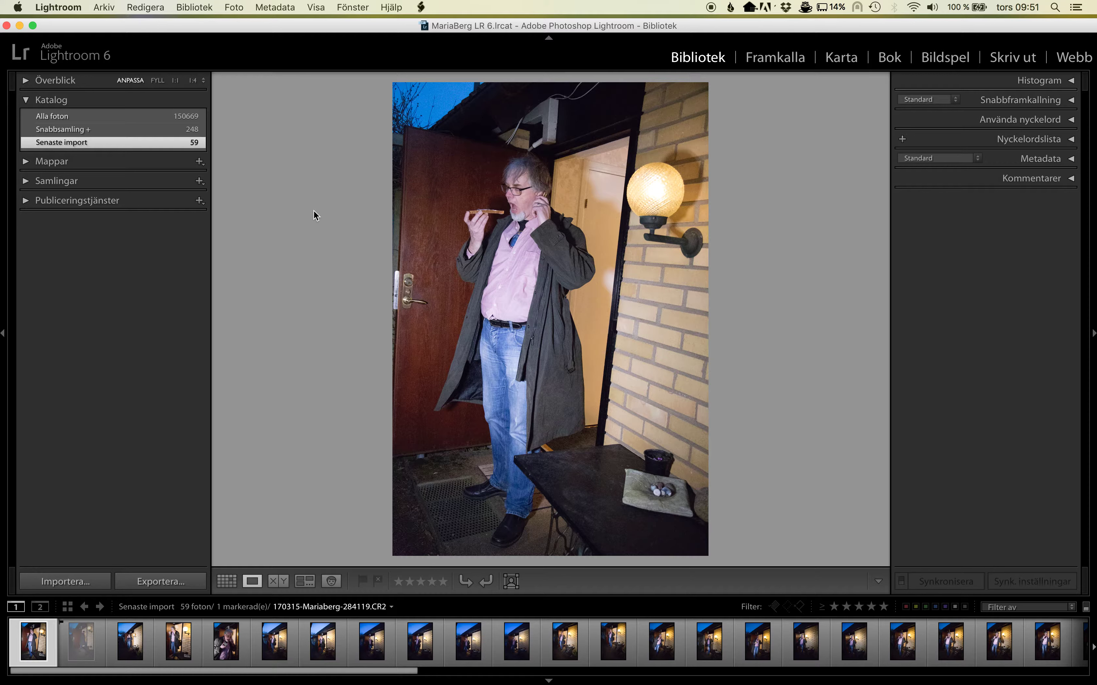
{"action": "key", "text": "x"}
{"action": "key", "text": "Right"}
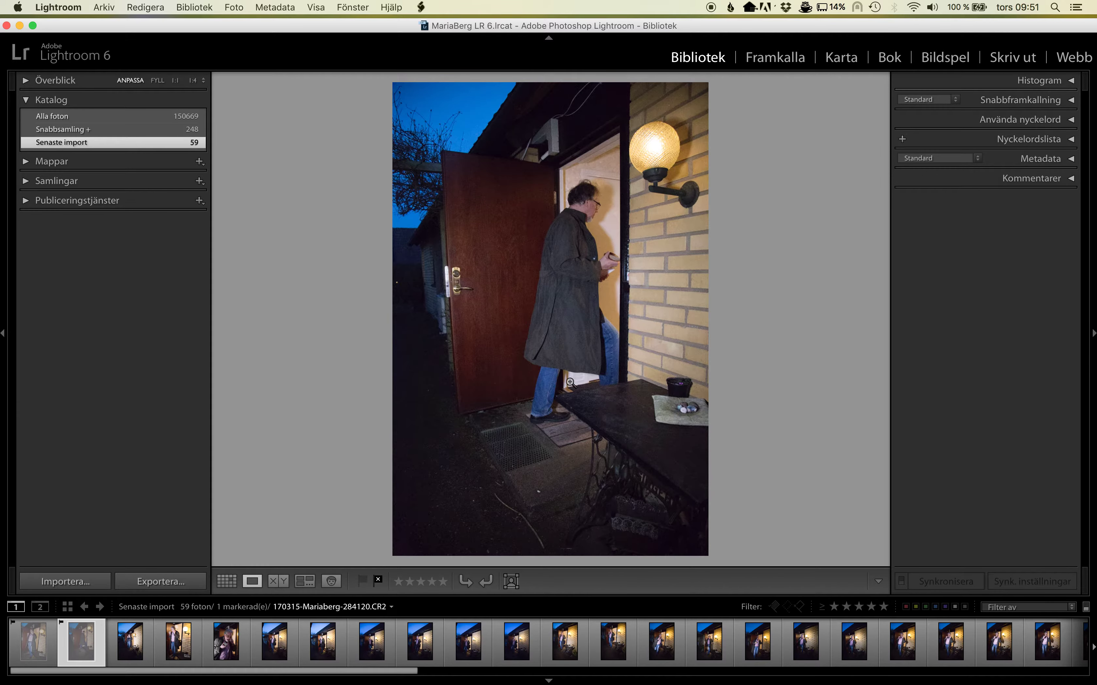
{"action": "key", "text": "Right"}
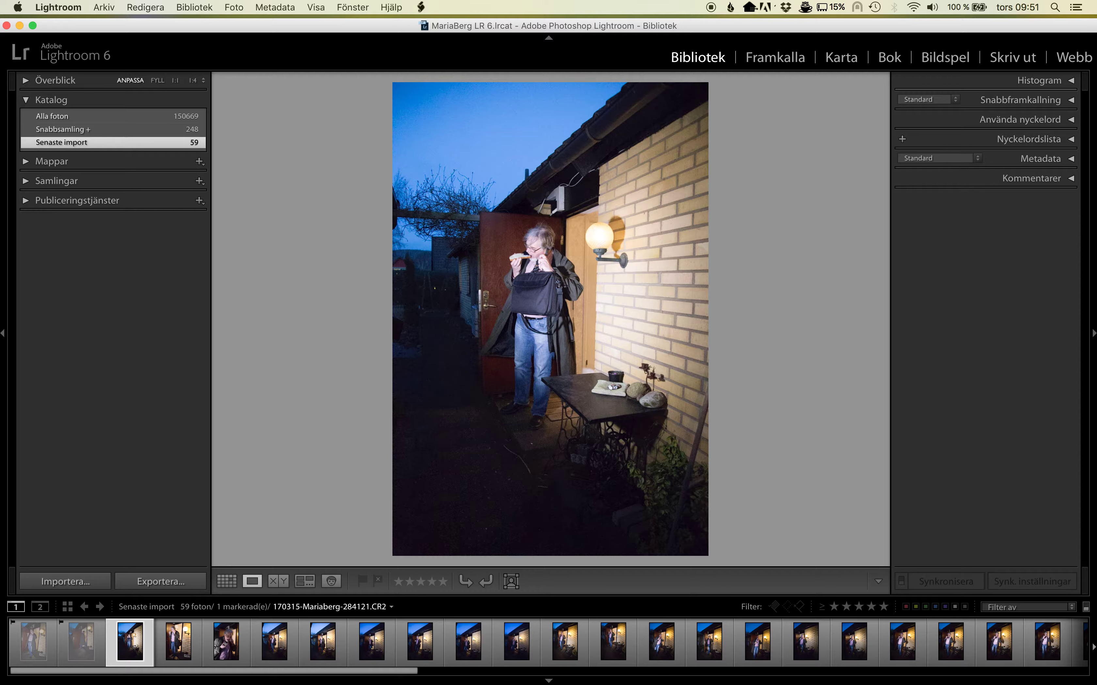
{"action": "key", "text": "x"}
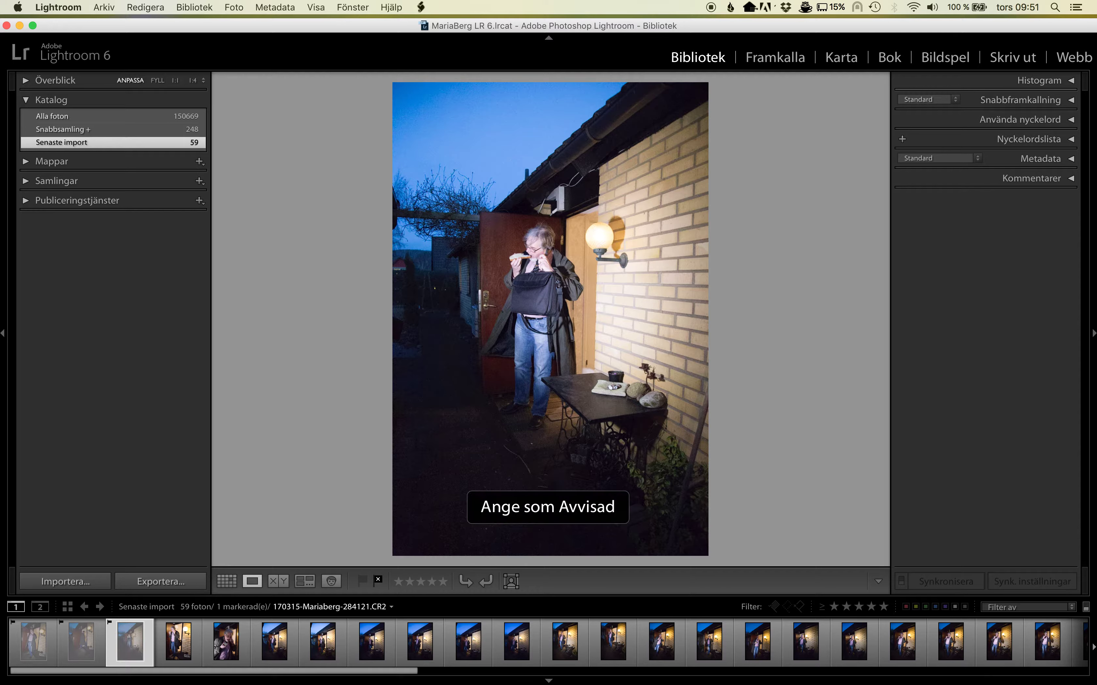
Step: Reject the fourth photo, the blurry close-up and 284124, leaving 284125 unflagged
{"action": "key", "text": "Right"}
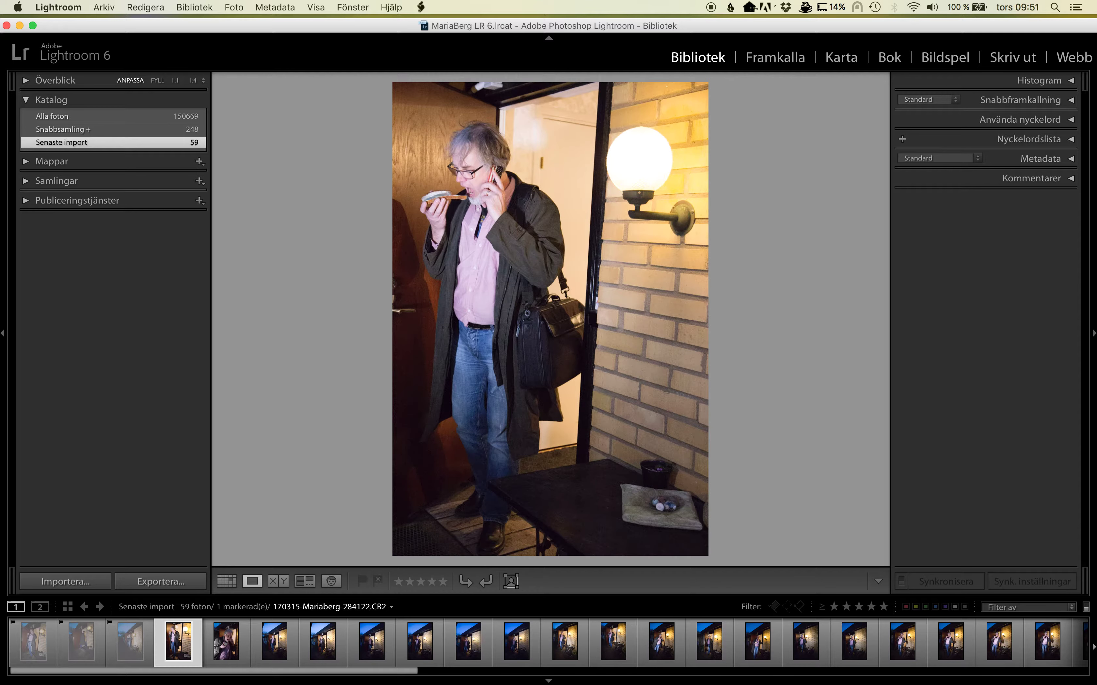
{"action": "key", "text": "x"}
{"action": "key", "text": "Right"}
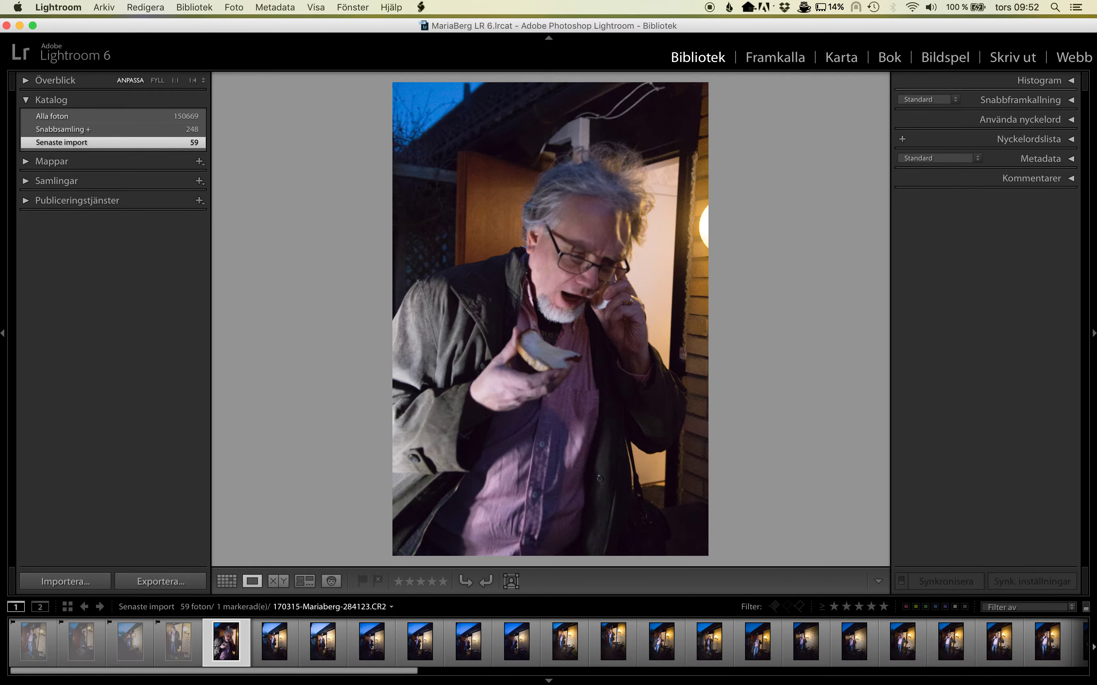
{"action": "key", "text": "x"}
{"action": "key", "text": "Right"}
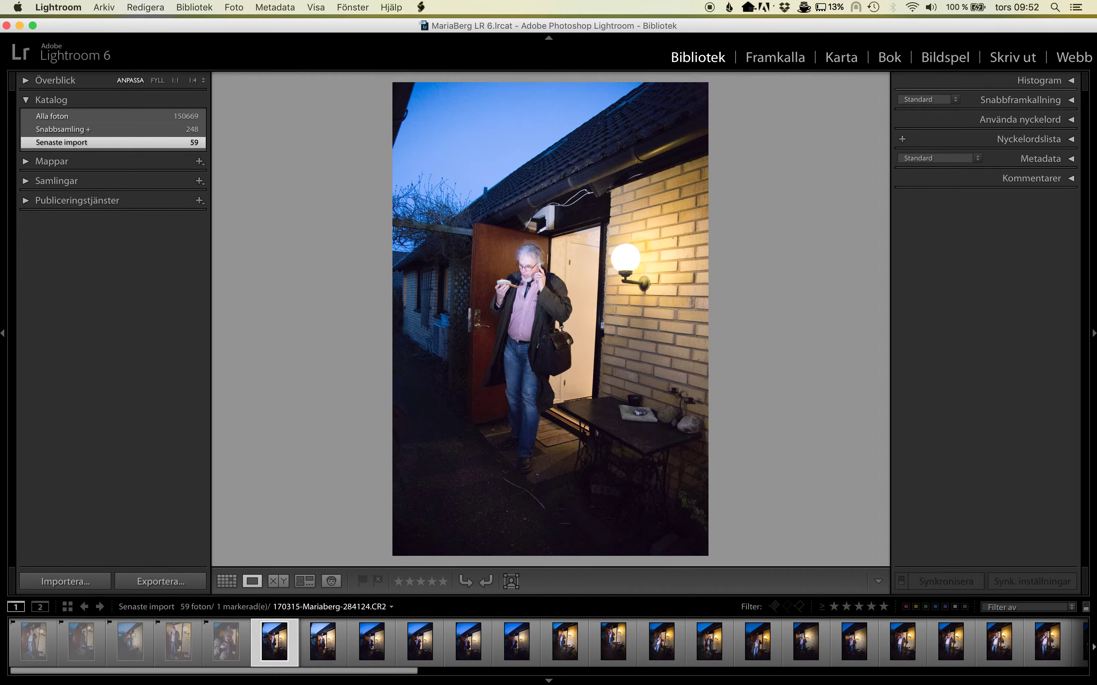
{"action": "key", "text": "x"}
{"action": "key", "text": "Right"}
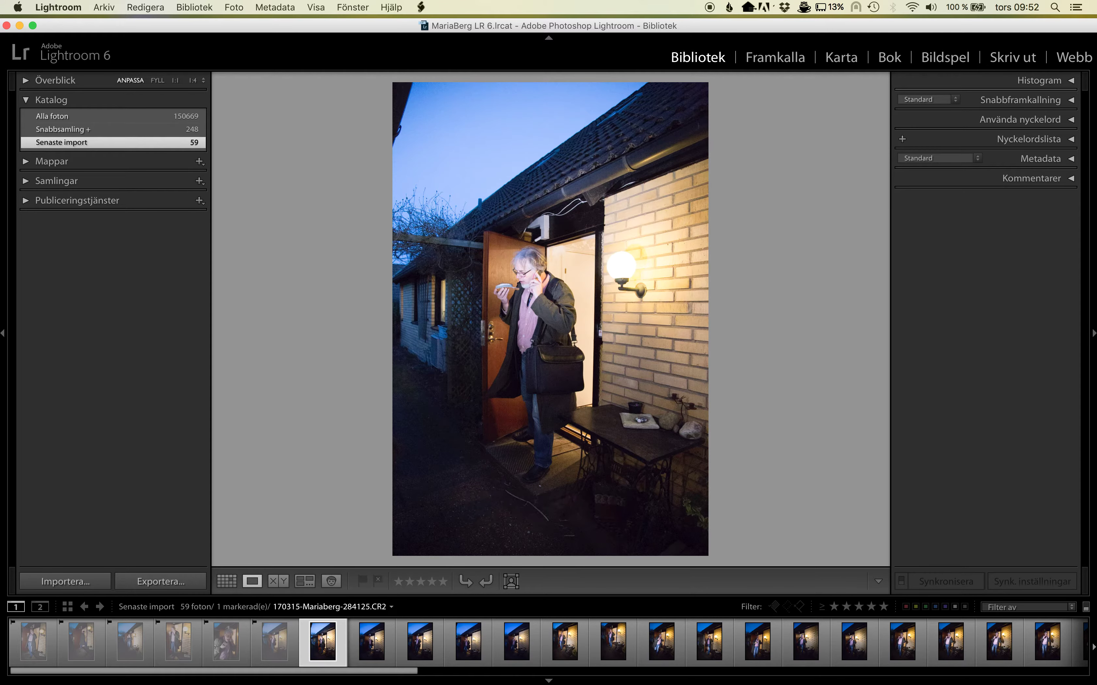
{"action": "key", "text": "x"}
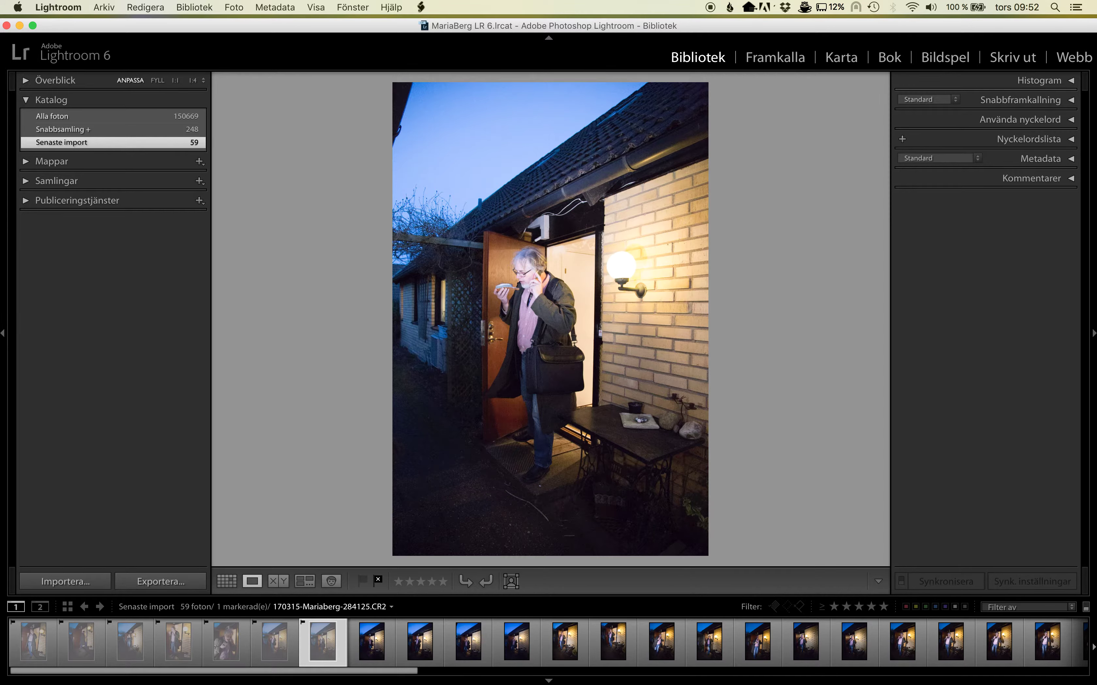
{"action": "key", "text": "u"}
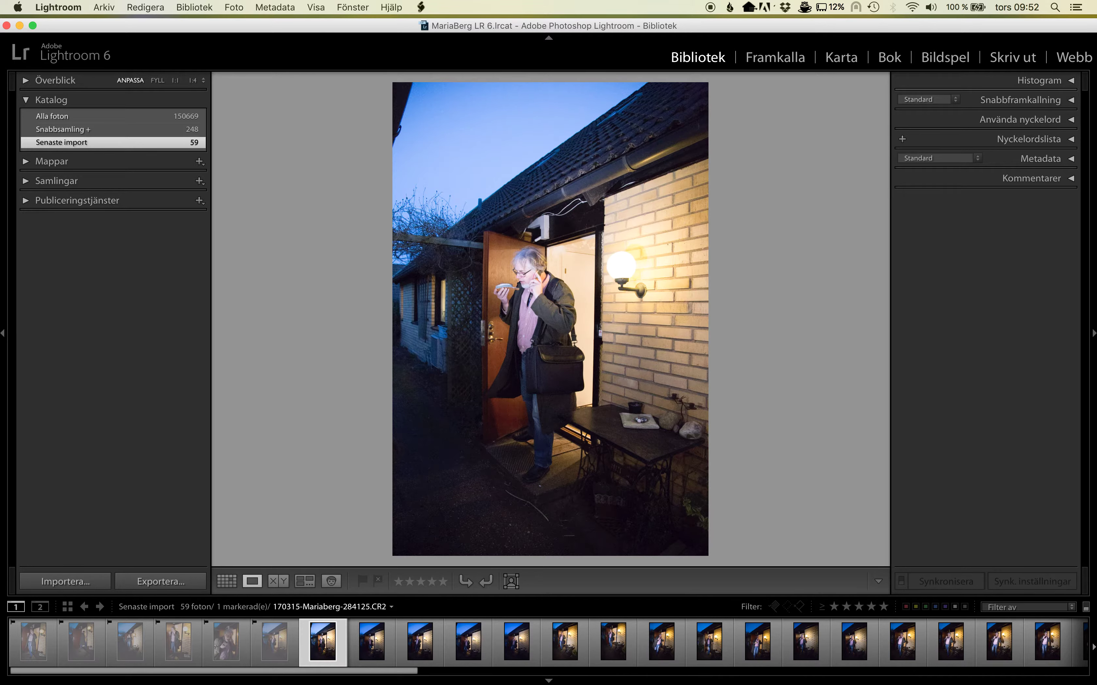
Step: Skip ahead to reject 284130, then rate the second photo after it two stars
{"action": "key", "text": "Right"}
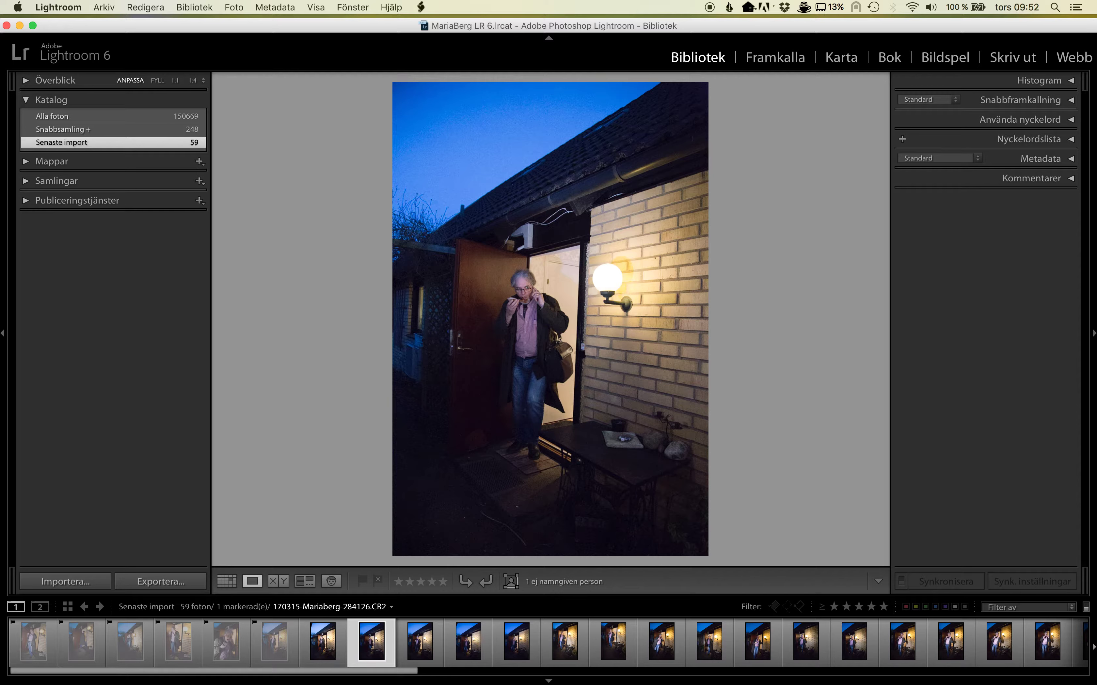
{"action": "key", "text": "Right"}
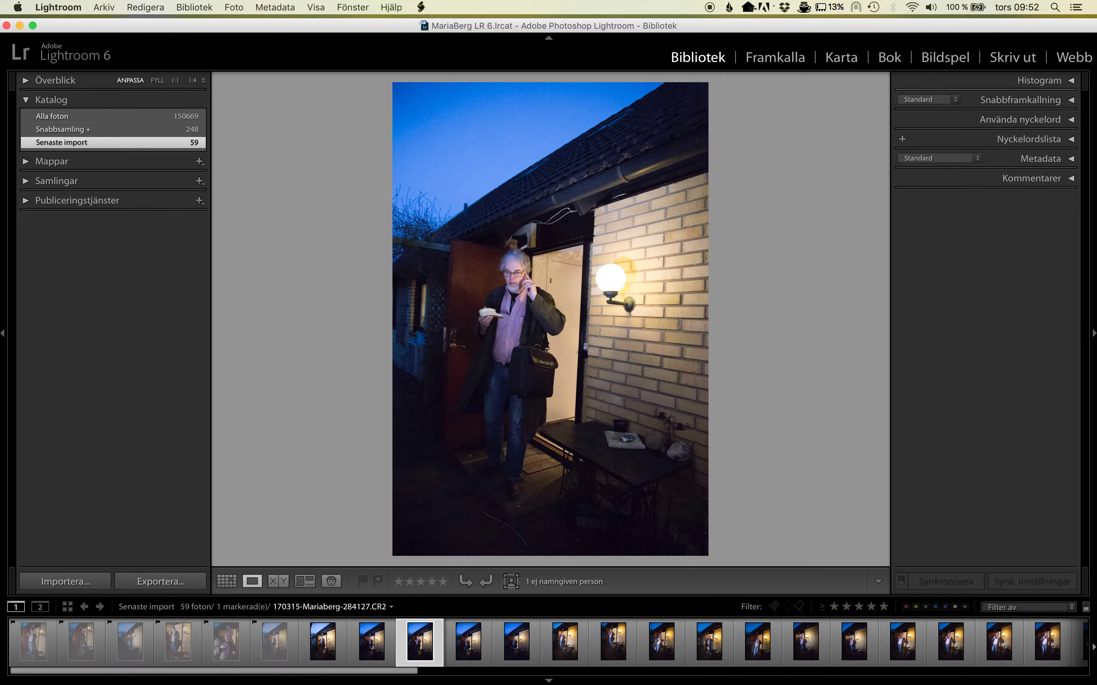
{"action": "key", "text": "Right"}
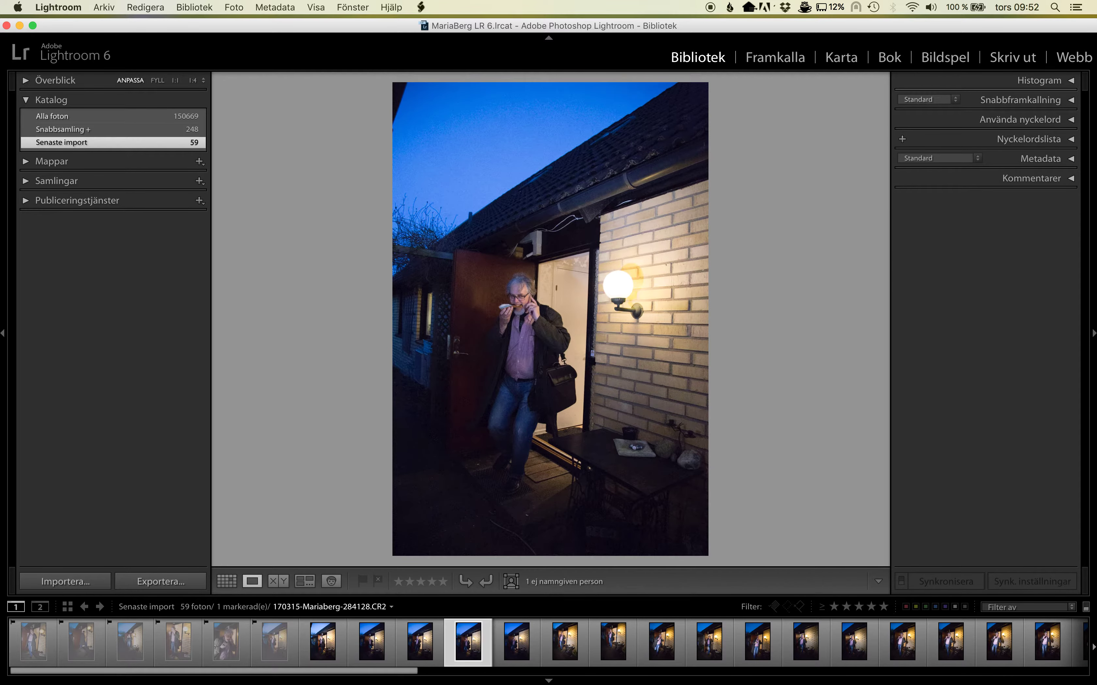
{"action": "key", "text": "Right"}
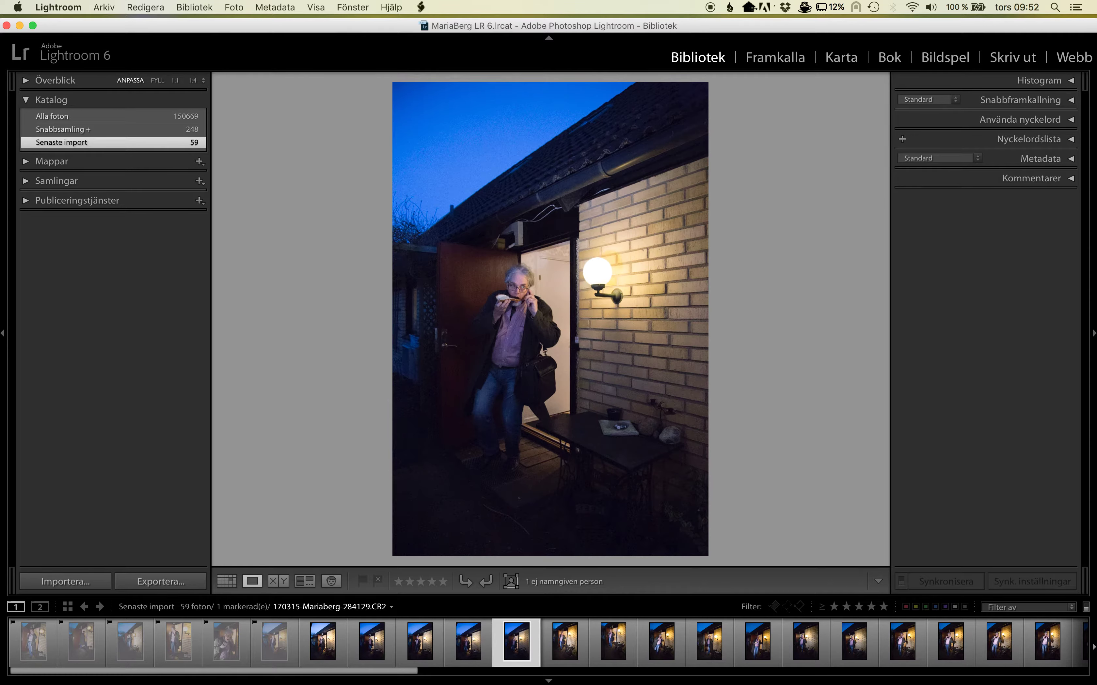
{"action": "key", "text": "Right"}
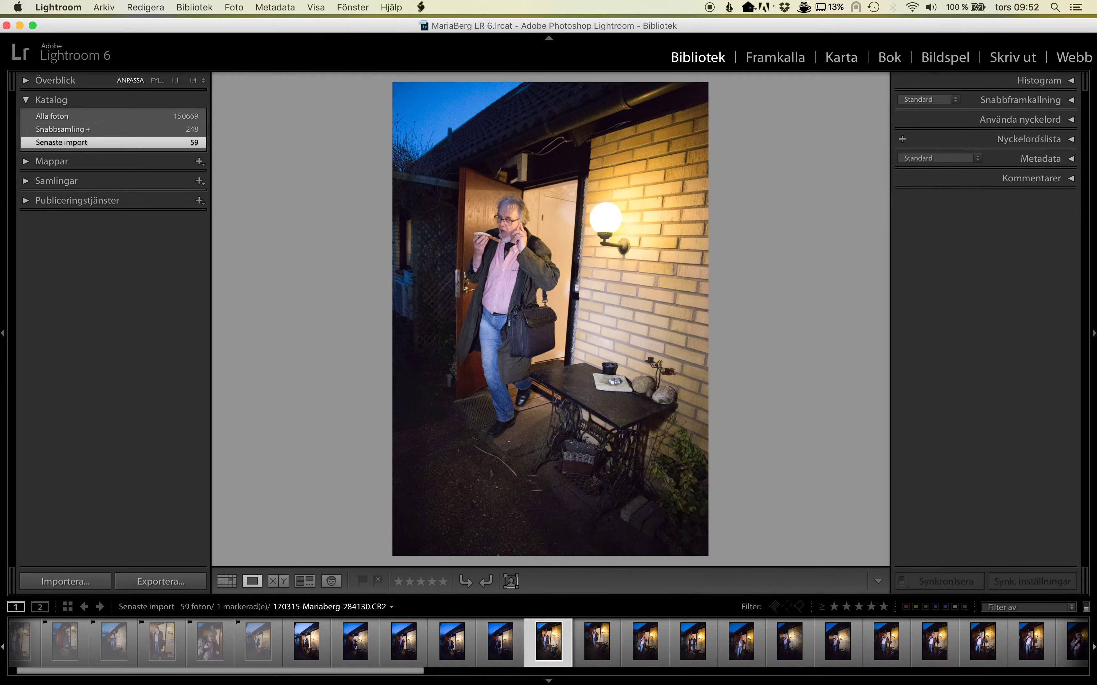
{"action": "key", "text": "x"}
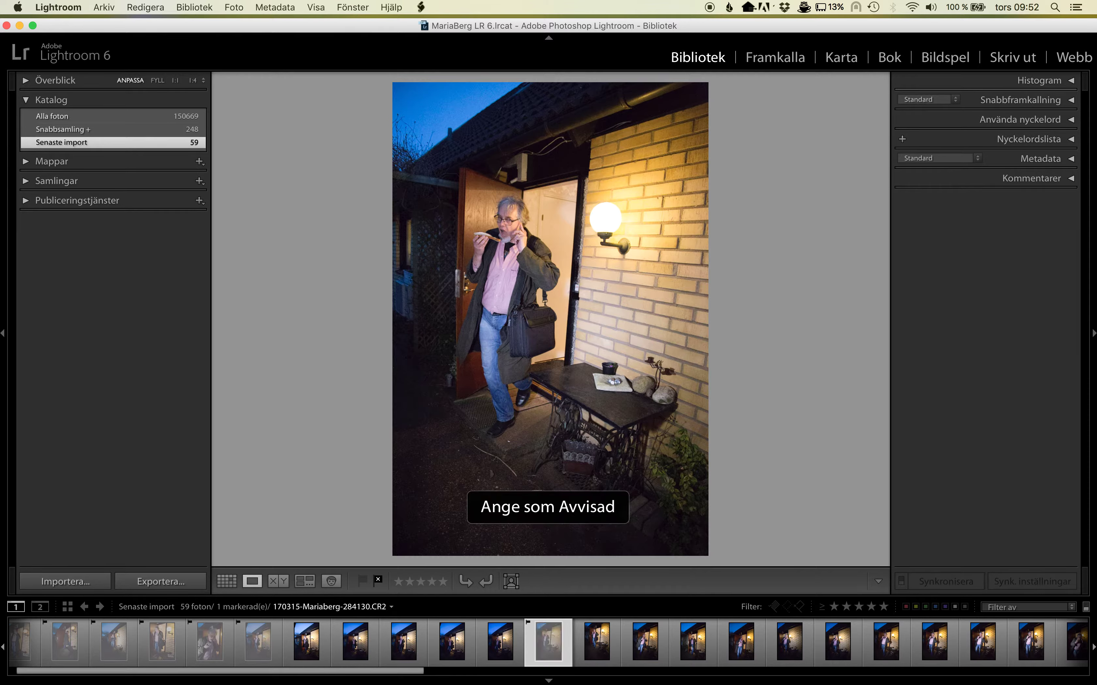
{"action": "key", "text": "Right"}
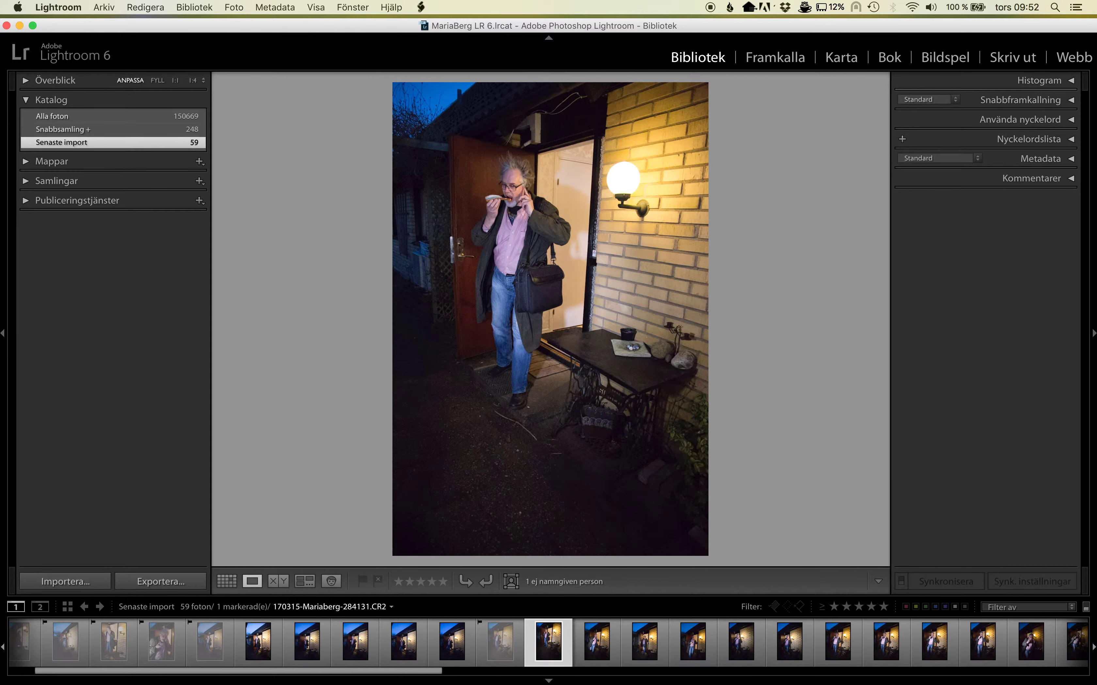
{"action": "key", "text": "Right"}
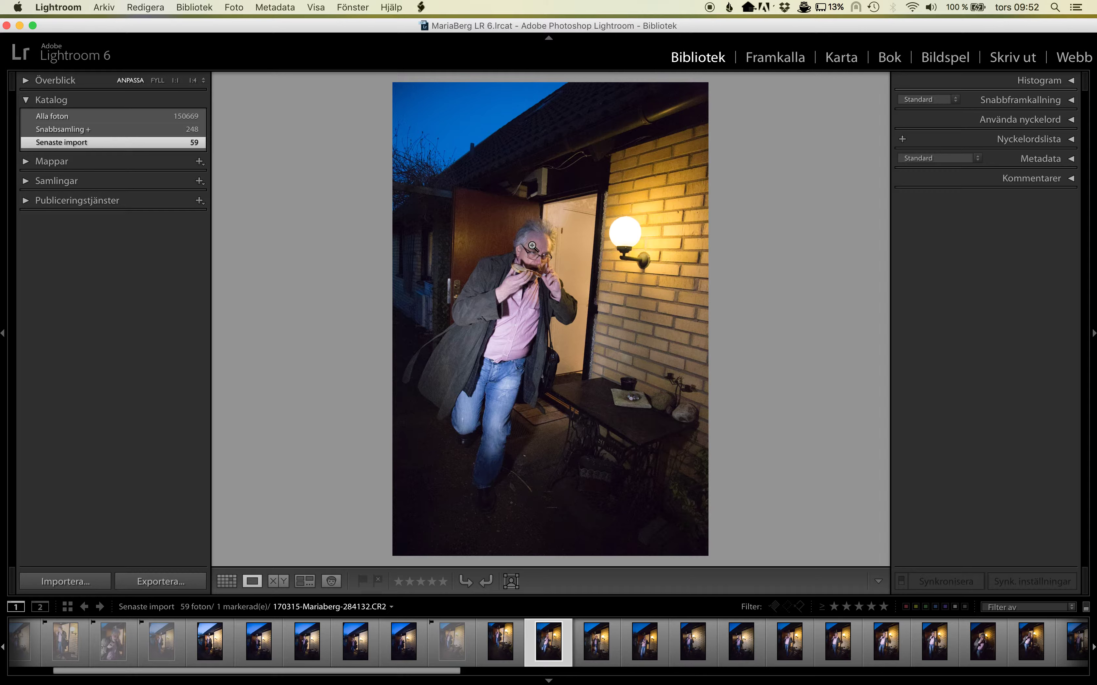
{"action": "key", "text": "2"}
Step: Reject photos 284133, 284134 and 284135
{"action": "key", "text": "Right"}
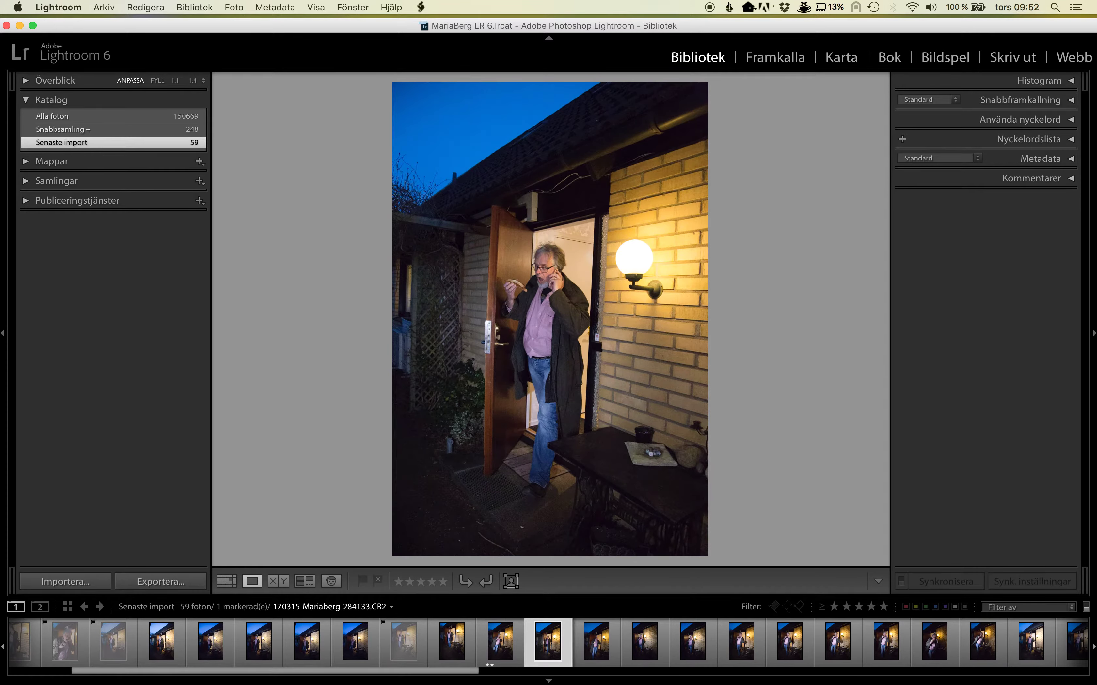
{"action": "key", "text": "x"}
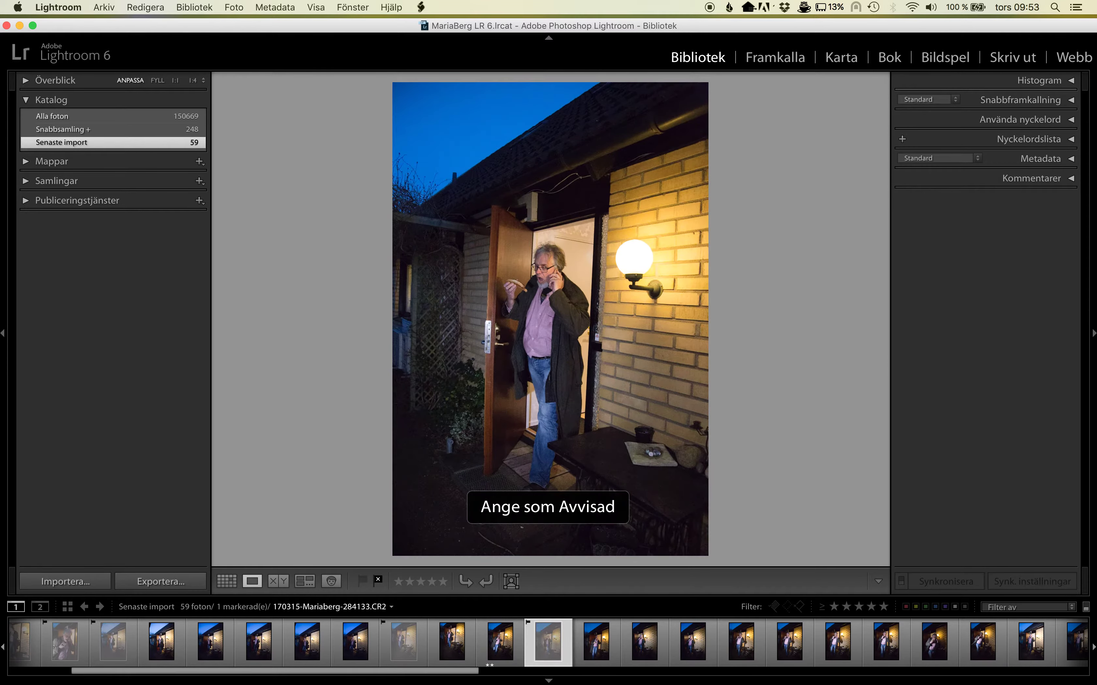
{"action": "key", "text": "Right"}
{"action": "key", "text": "Left"}
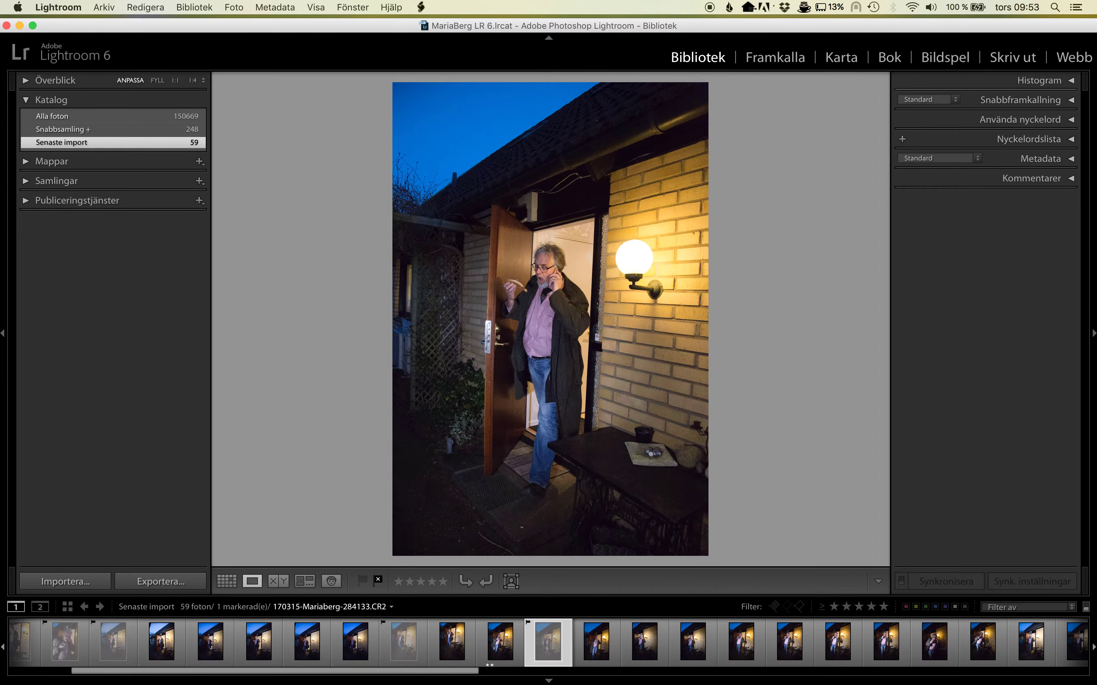
{"action": "key", "text": "Right"}
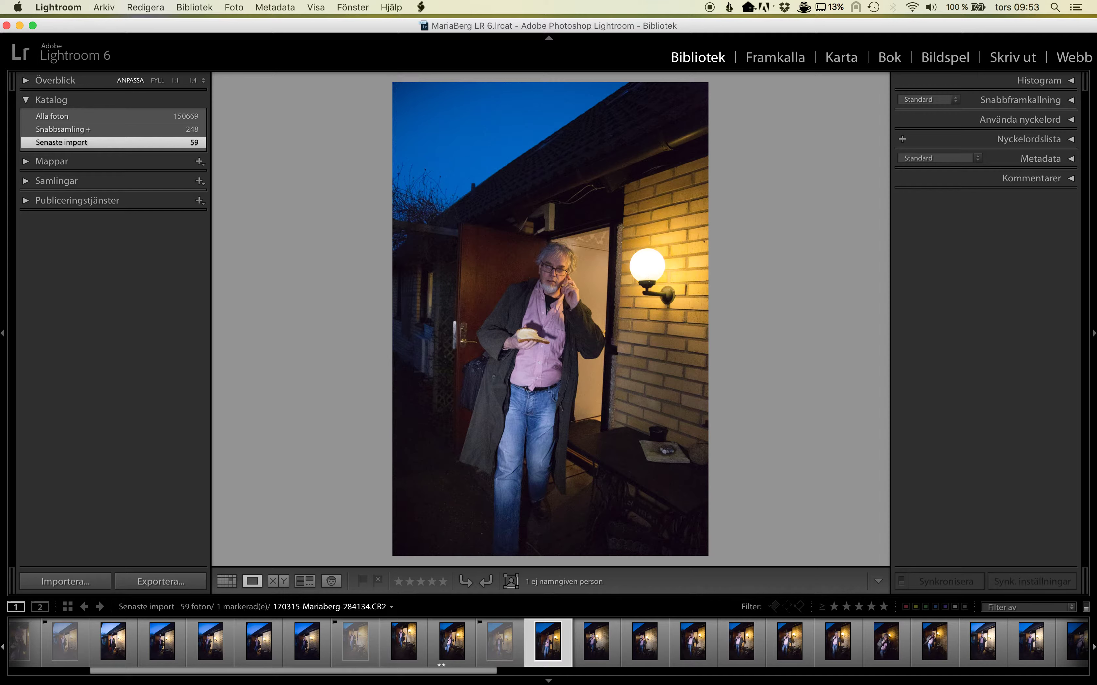
{"action": "key", "text": "x"}
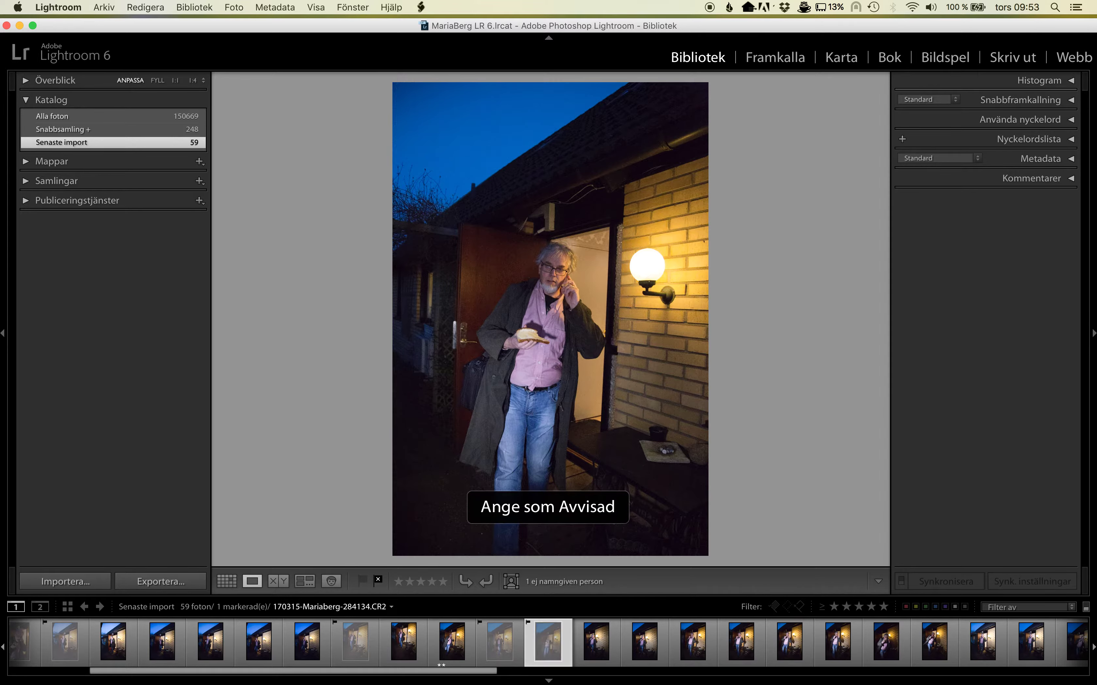
{"action": "key", "text": "Right"}
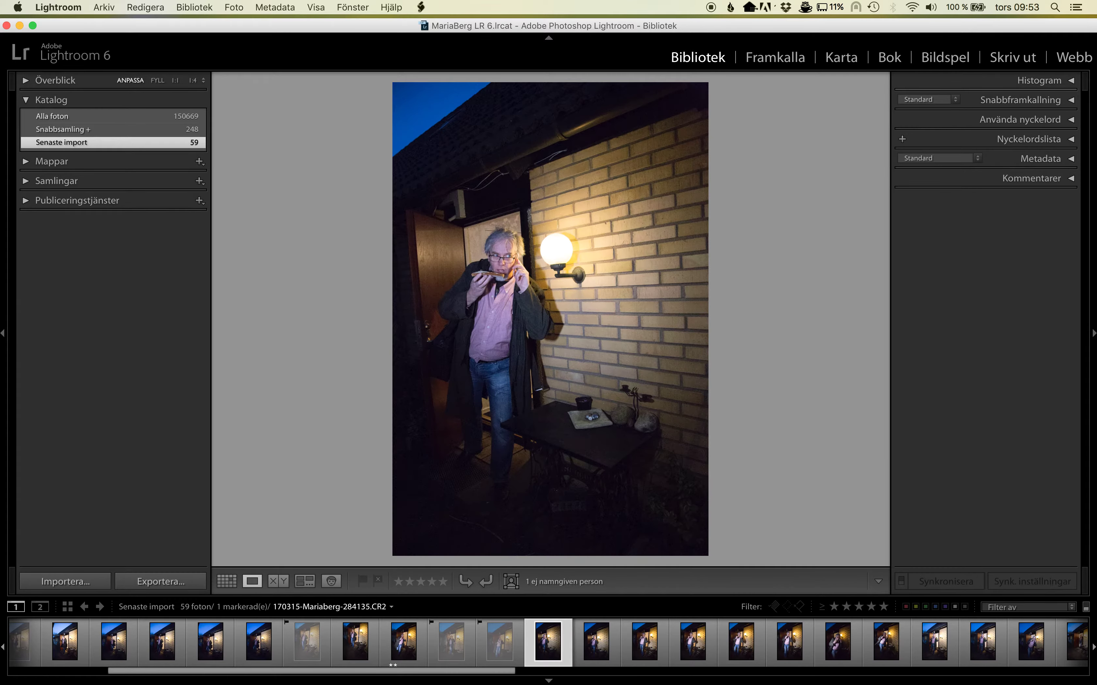
{"action": "key", "text": "x"}
{"action": "key", "text": "Right"}
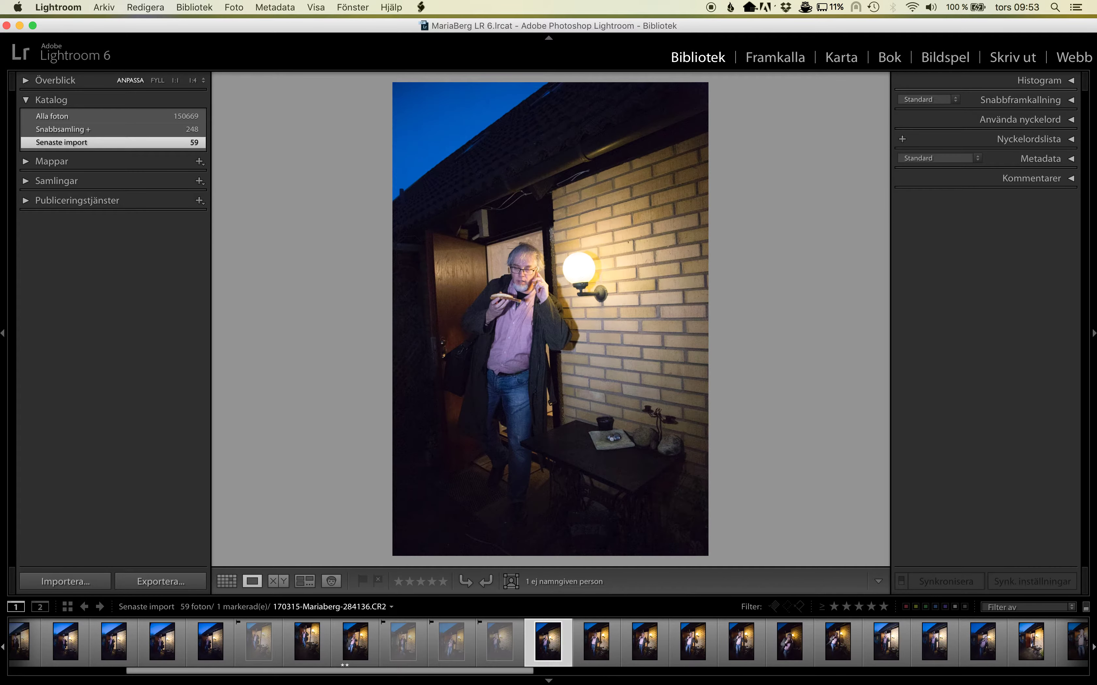
Step: Reject photos 284136 through 284140 and give 284141 two stars
{"action": "key", "text": "x"}
{"action": "key", "text": "Right"}
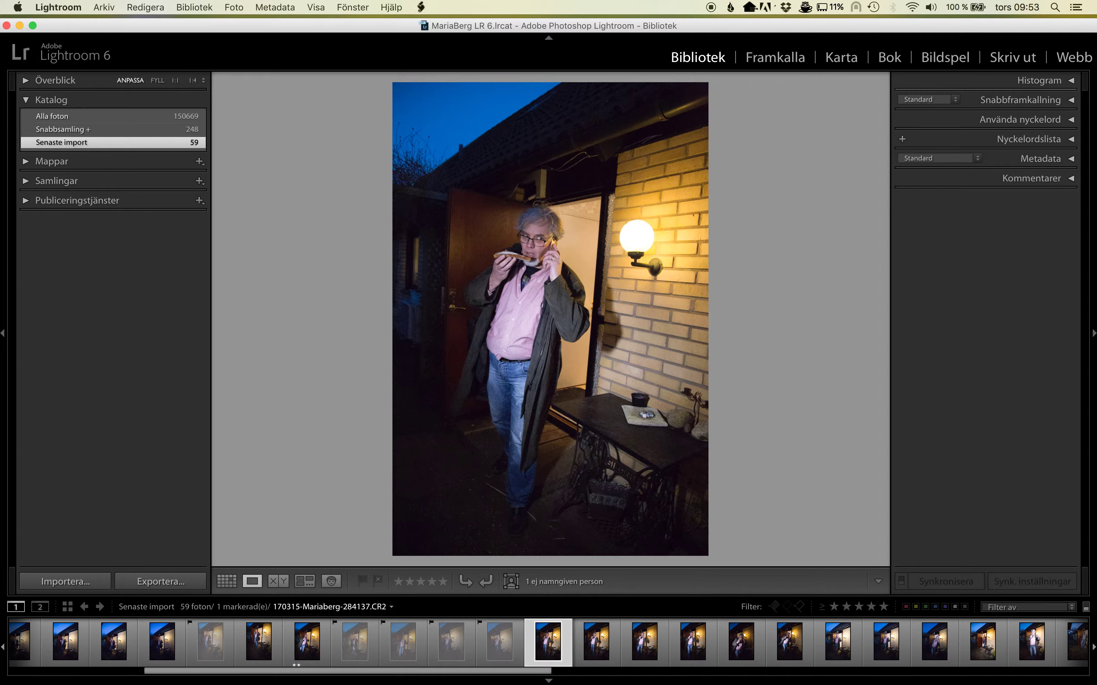
{"action": "key", "text": "x"}
{"action": "key", "text": "Right"}
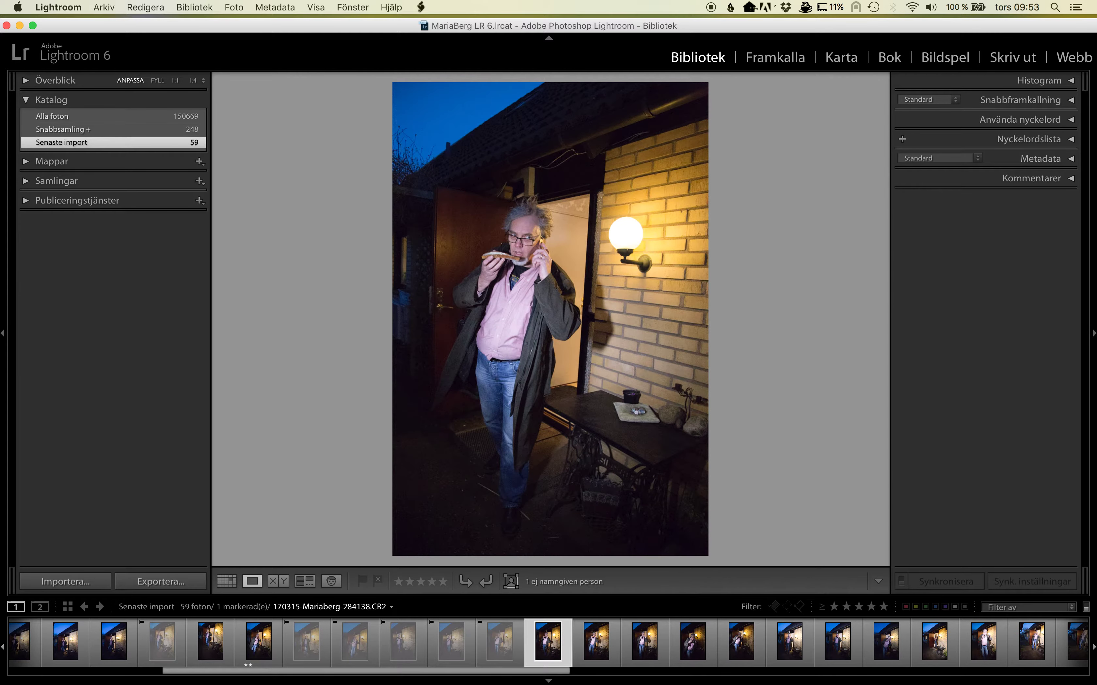
{"action": "key", "text": "x"}
{"action": "key", "text": "Right"}
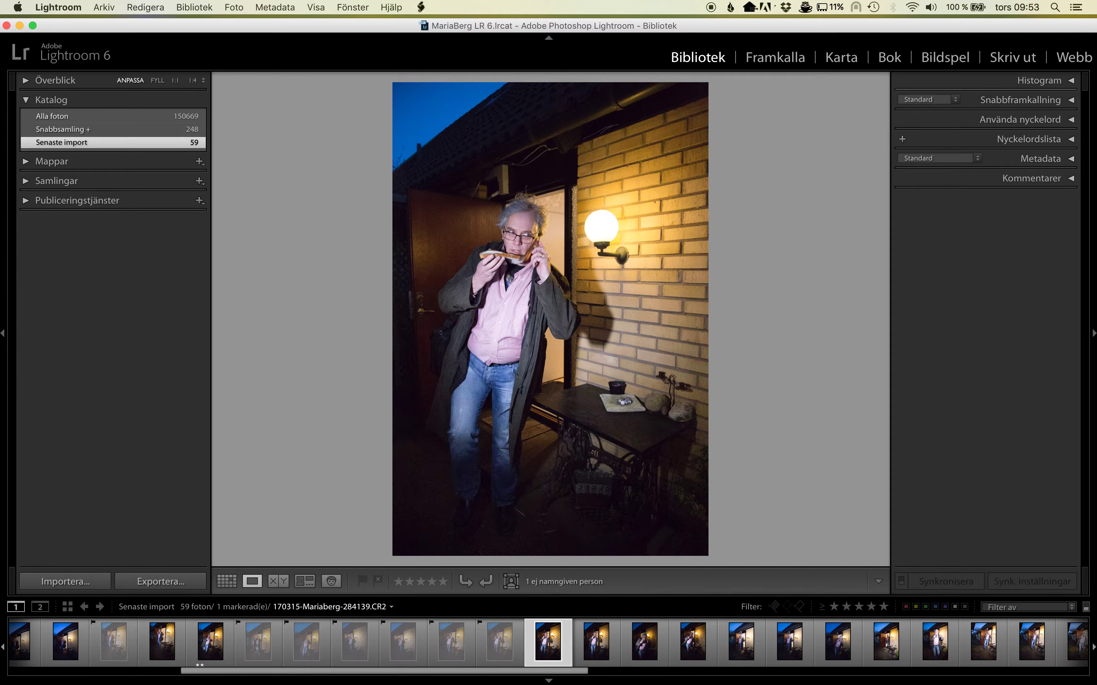
{"action": "key", "text": "x"}
{"action": "key", "text": "Right"}
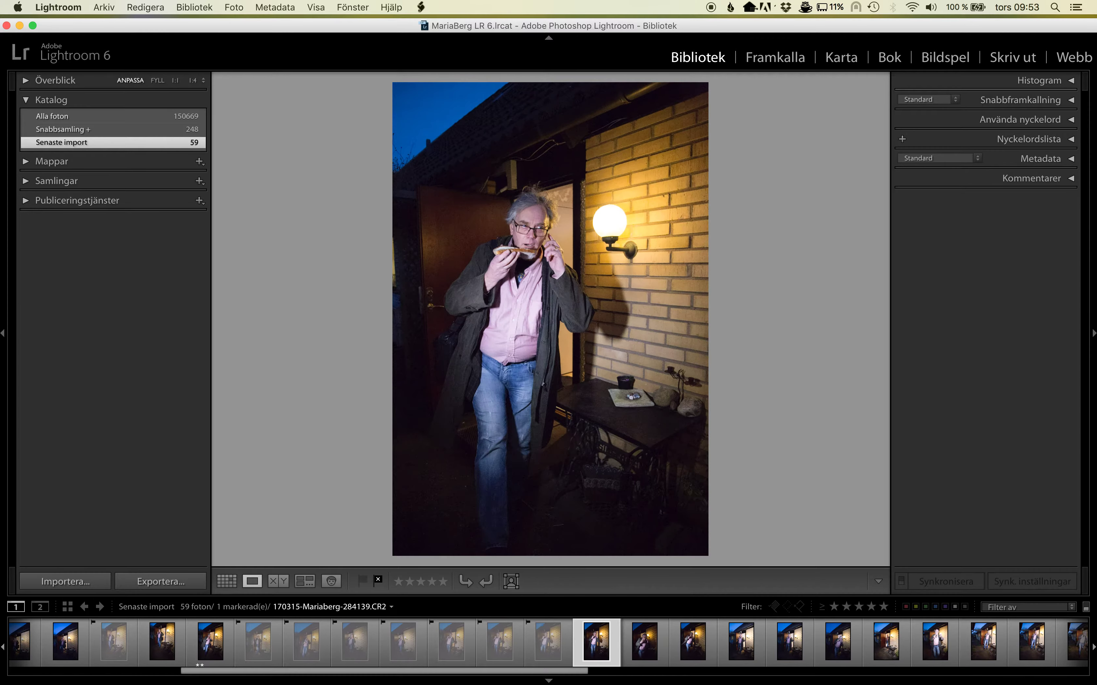
{"action": "key", "text": "x"}
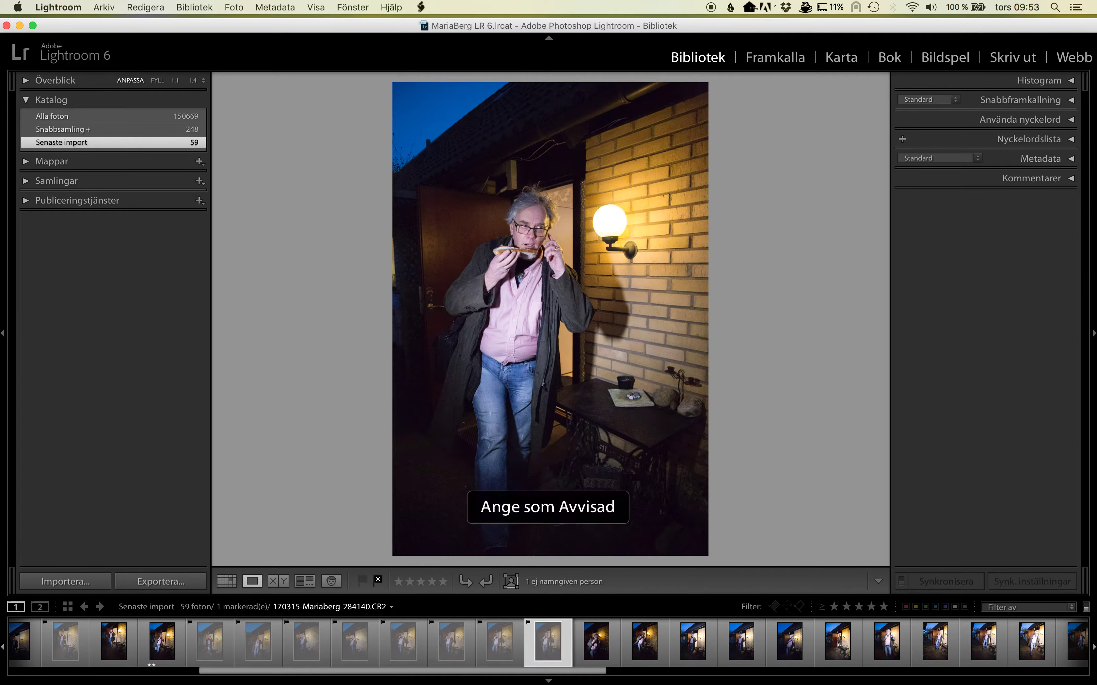
{"action": "key", "text": "Right"}
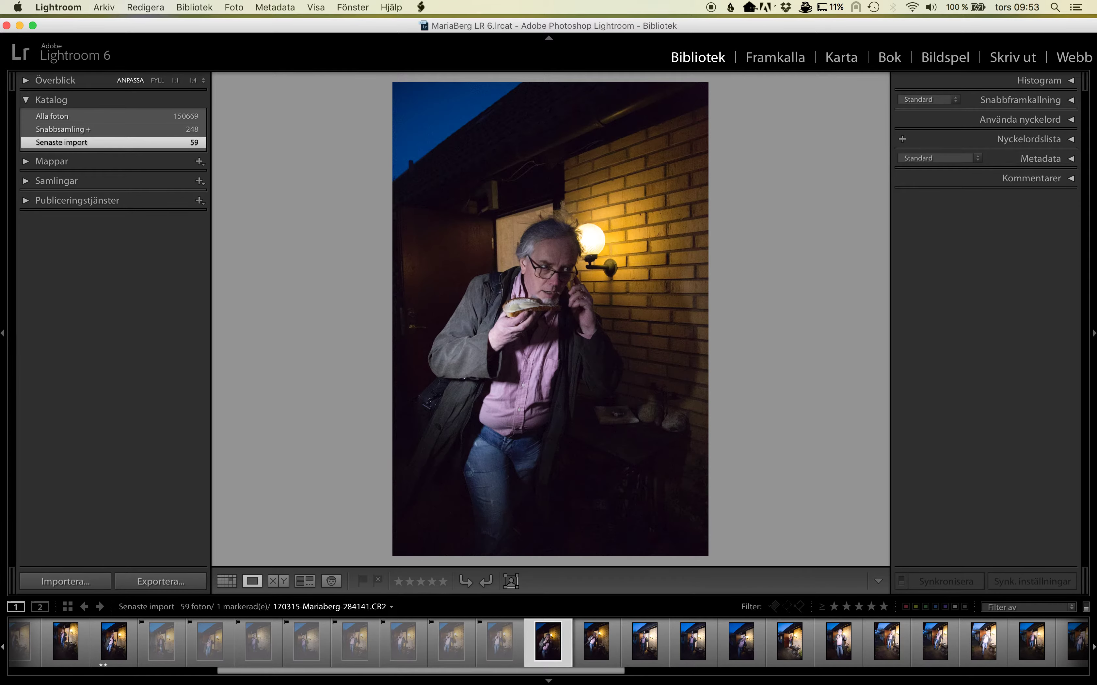
{"action": "key", "text": "2"}
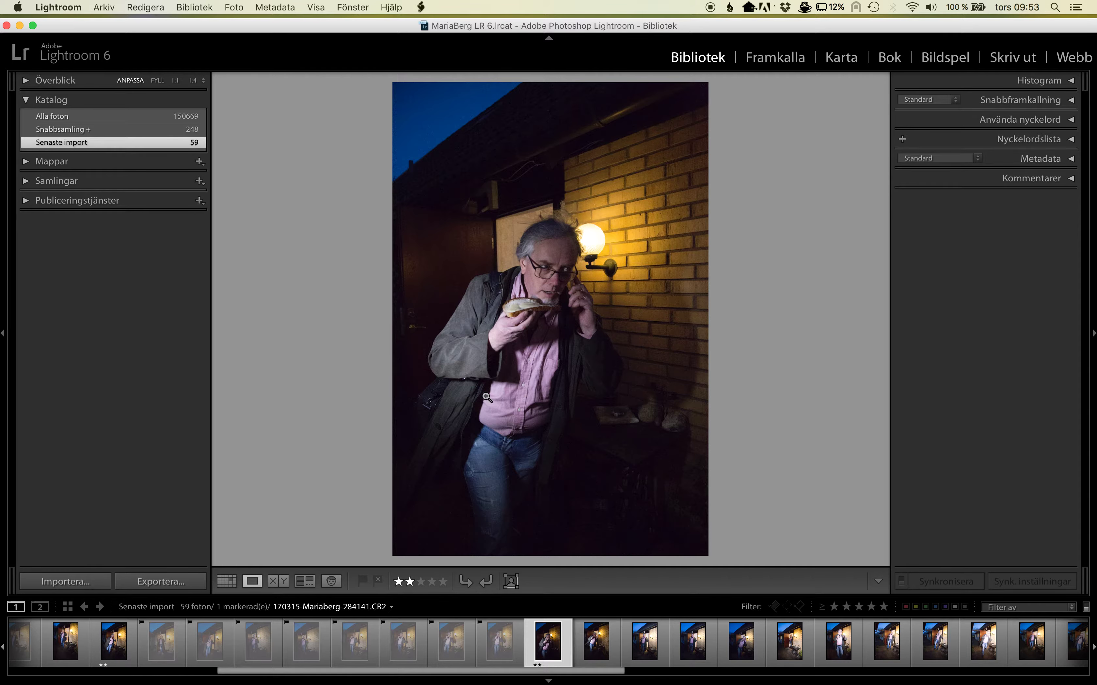
Step: Give 284142 three stars and reject photos 284143 through 284147
{"action": "key", "text": "Right"}
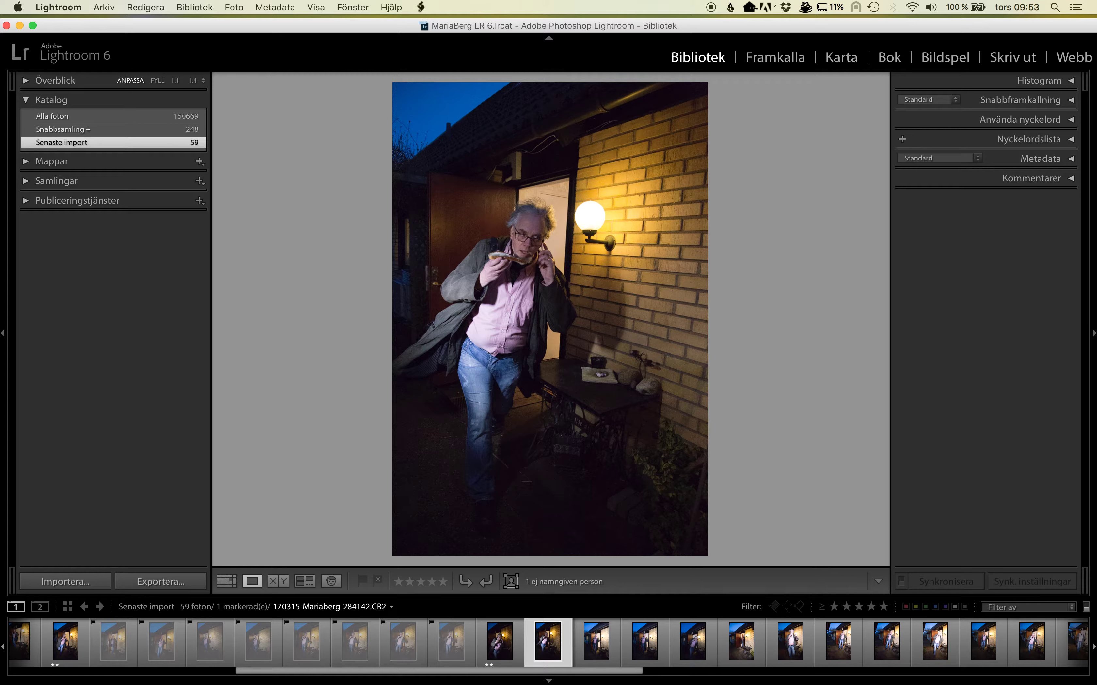
{"action": "key", "text": "3"}
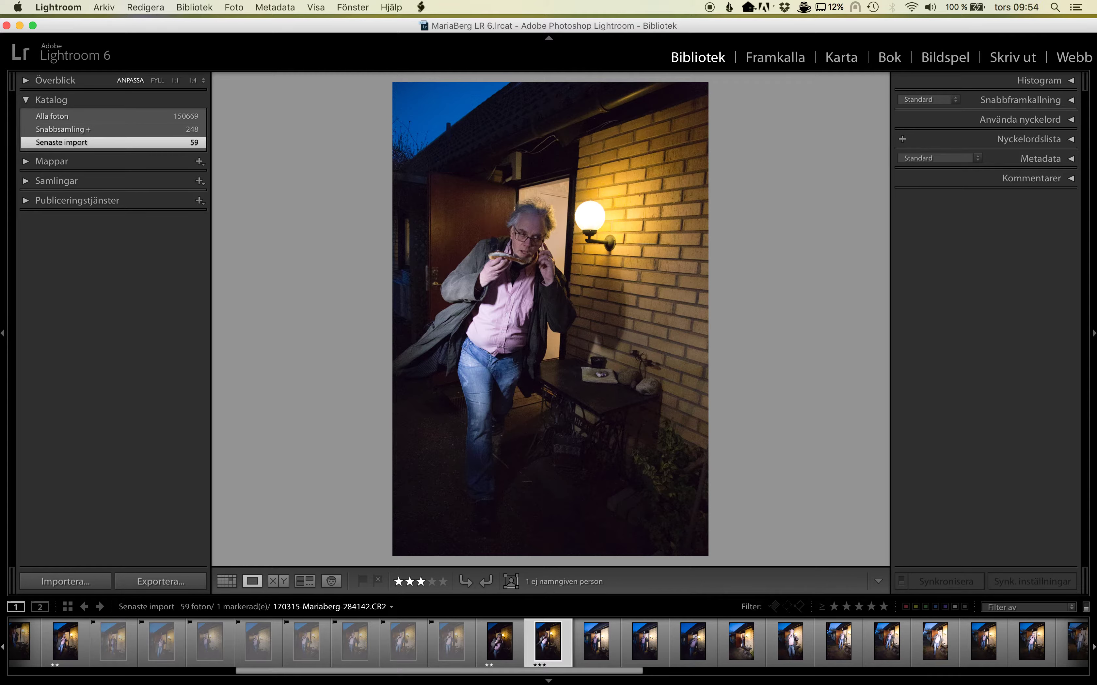
{"action": "key", "text": "Right"}
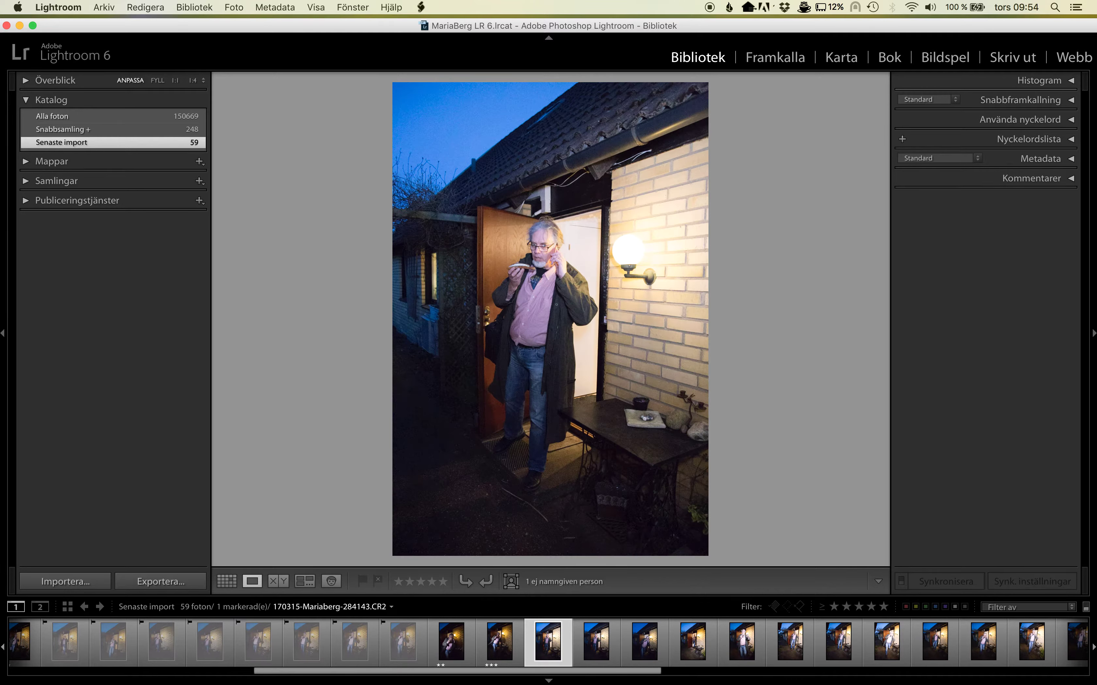
{"action": "key", "text": "x"}
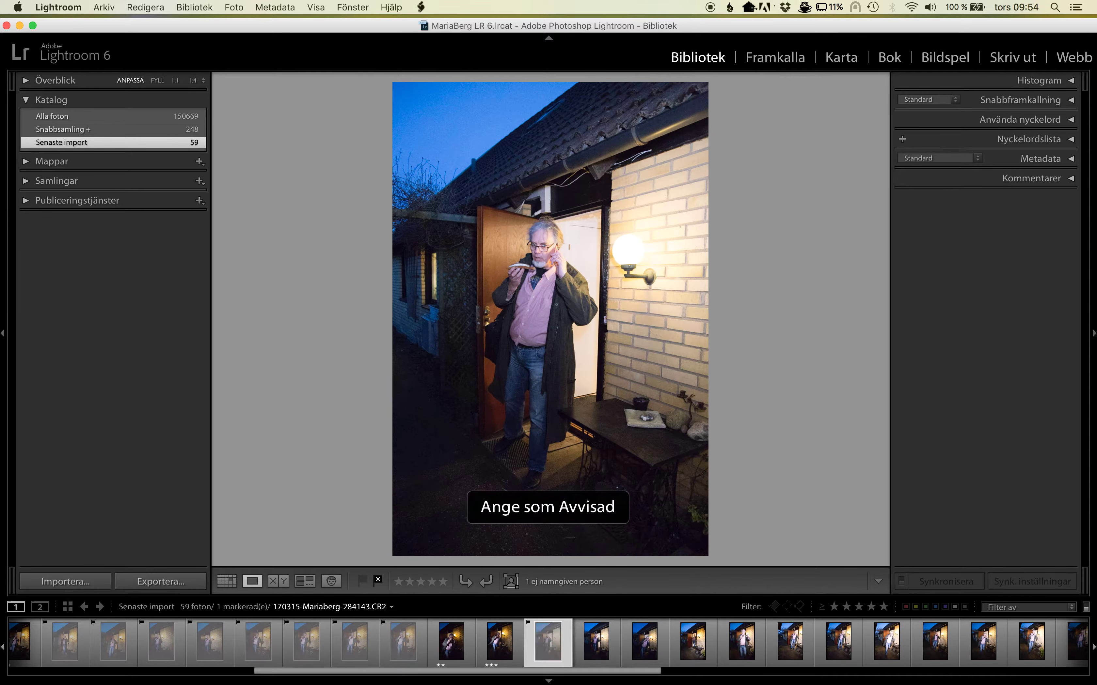
{"action": "key", "text": "Right"}
{"action": "key", "text": "x"}
{"action": "key", "text": "Right"}
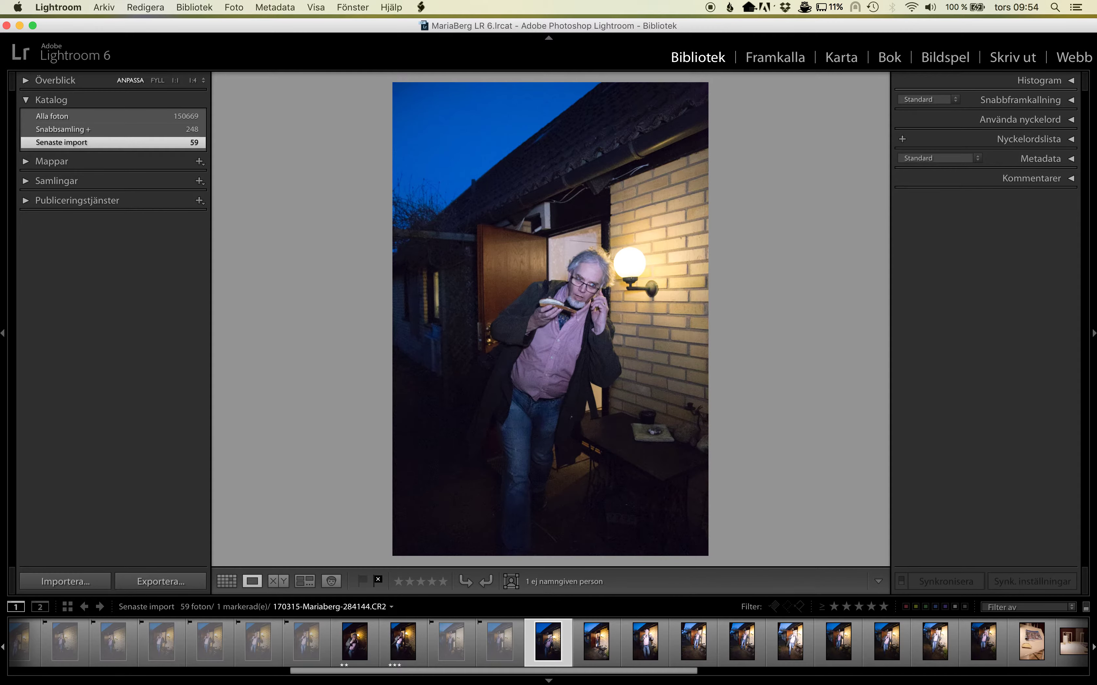
{"action": "key", "text": "x"}
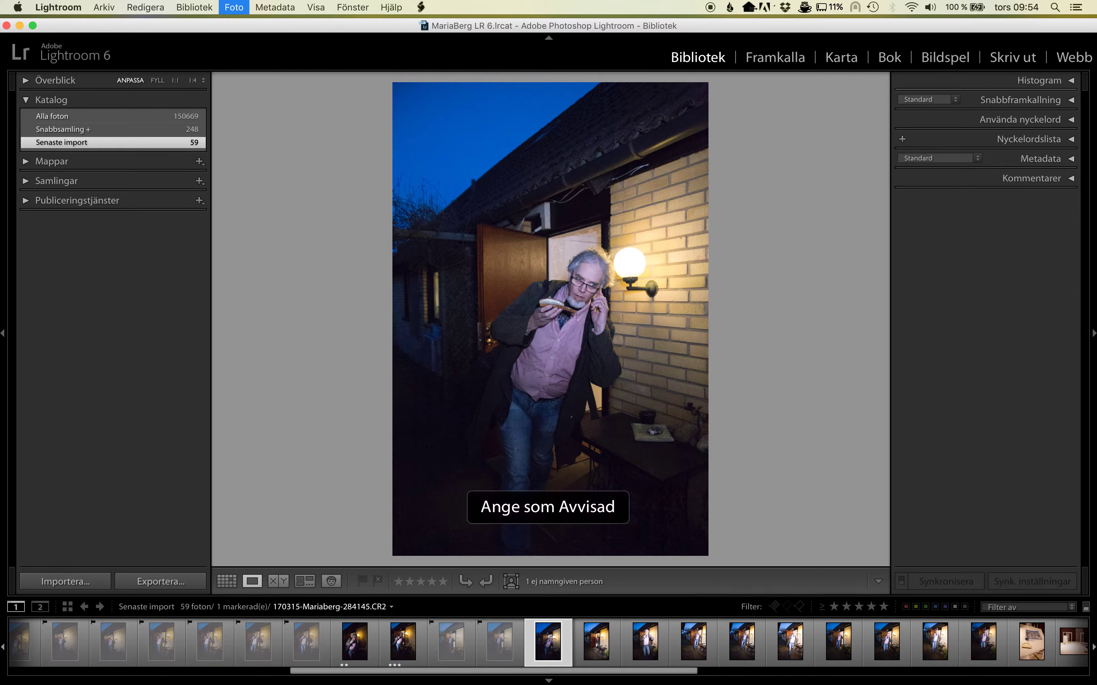
{"action": "key", "text": "Right"}
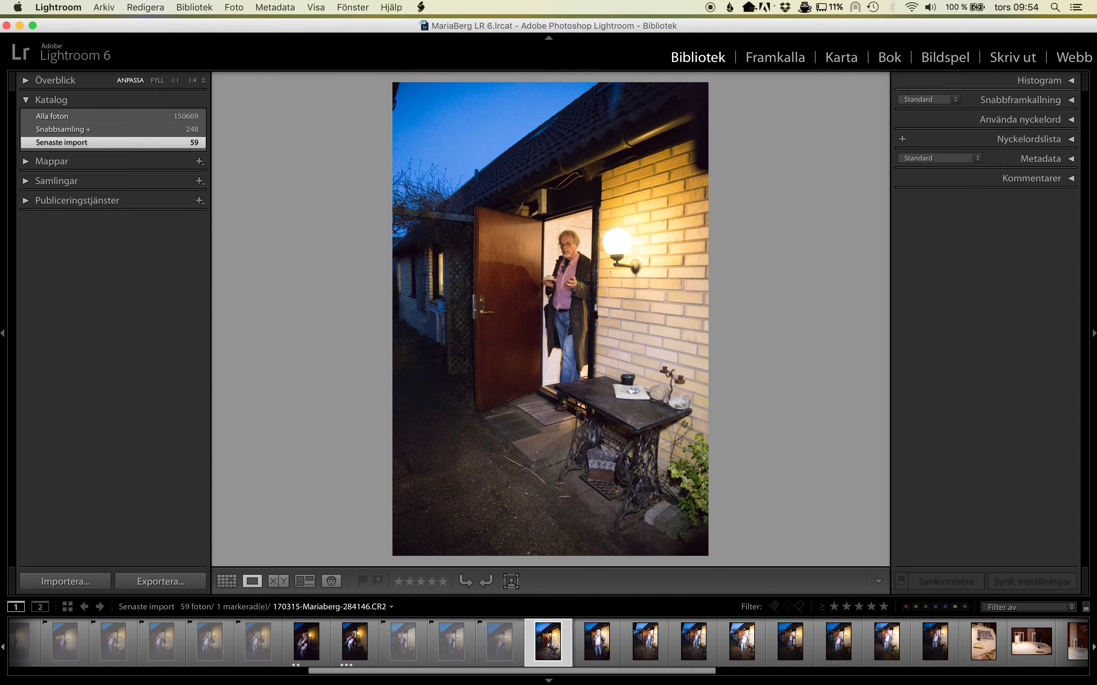
{"action": "key", "text": "x"}
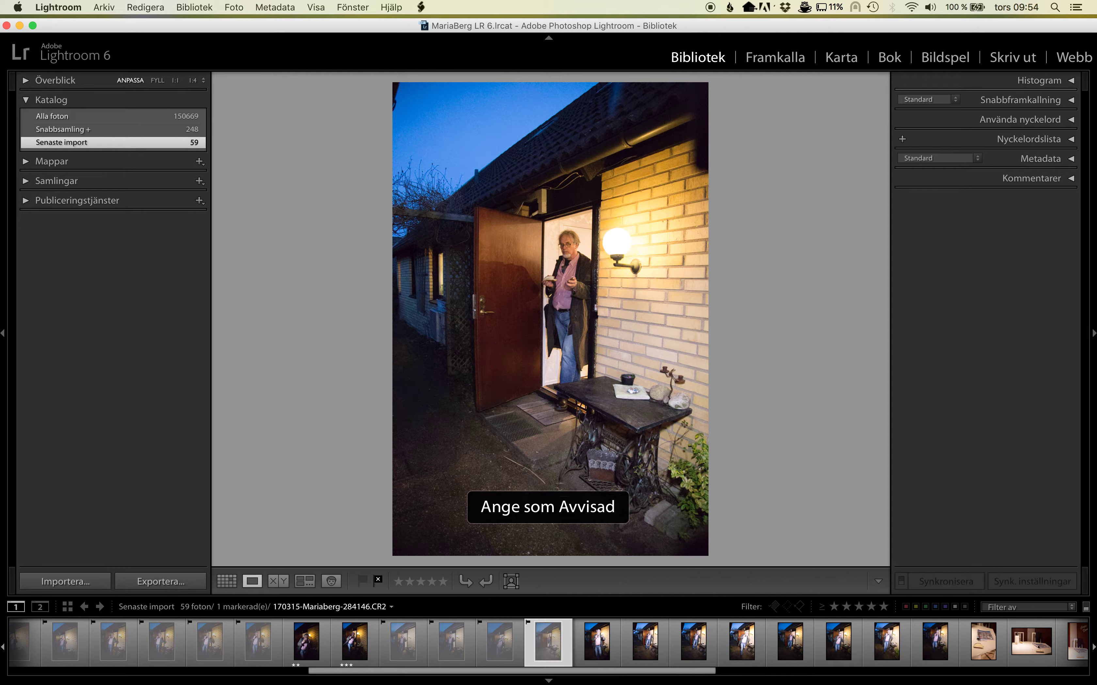
{"action": "key", "text": "Right"}
{"action": "key", "text": "x"}
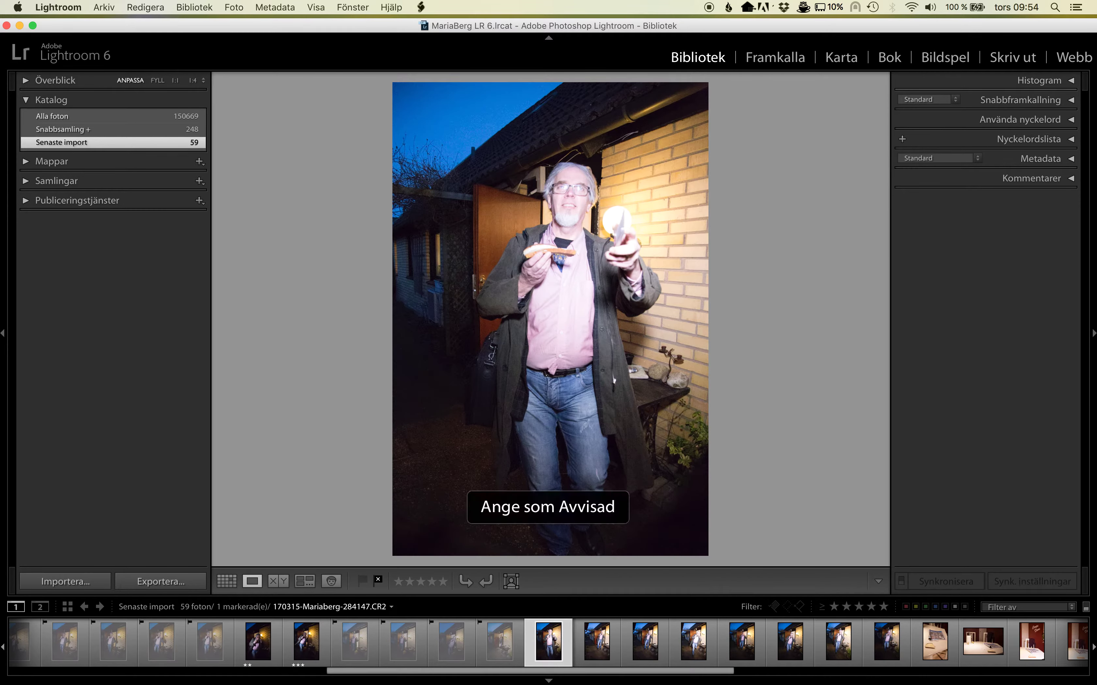
Step: Give 284148 and 284150 one star each and reject 284151
{"action": "key", "text": "Right"}
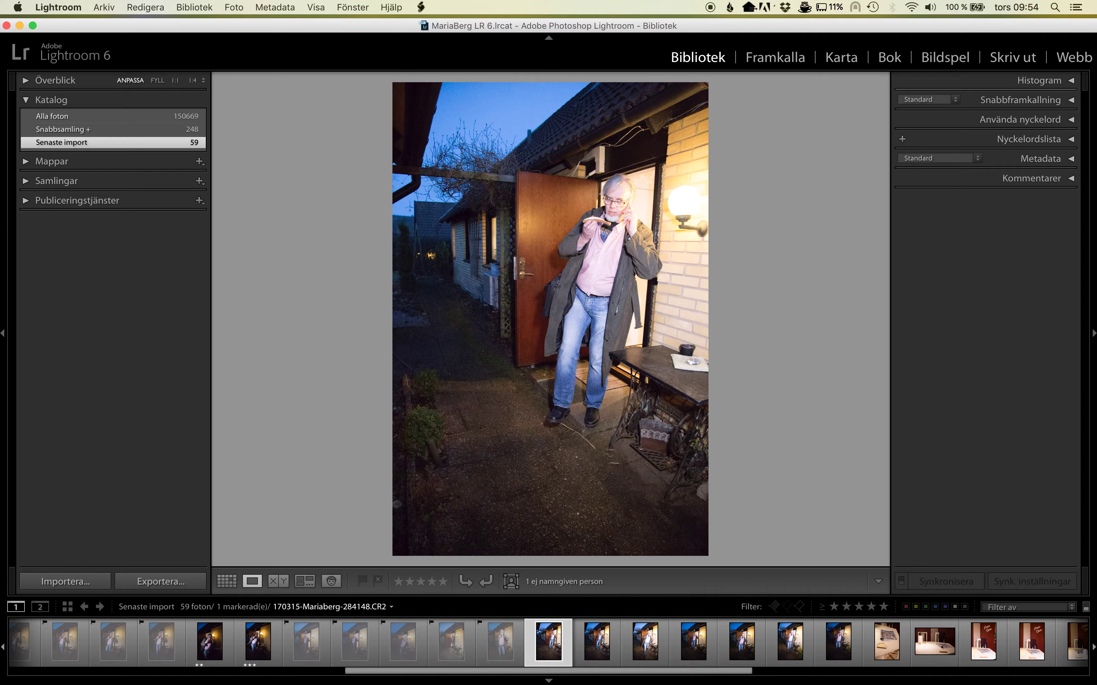
{"action": "key", "text": "1"}
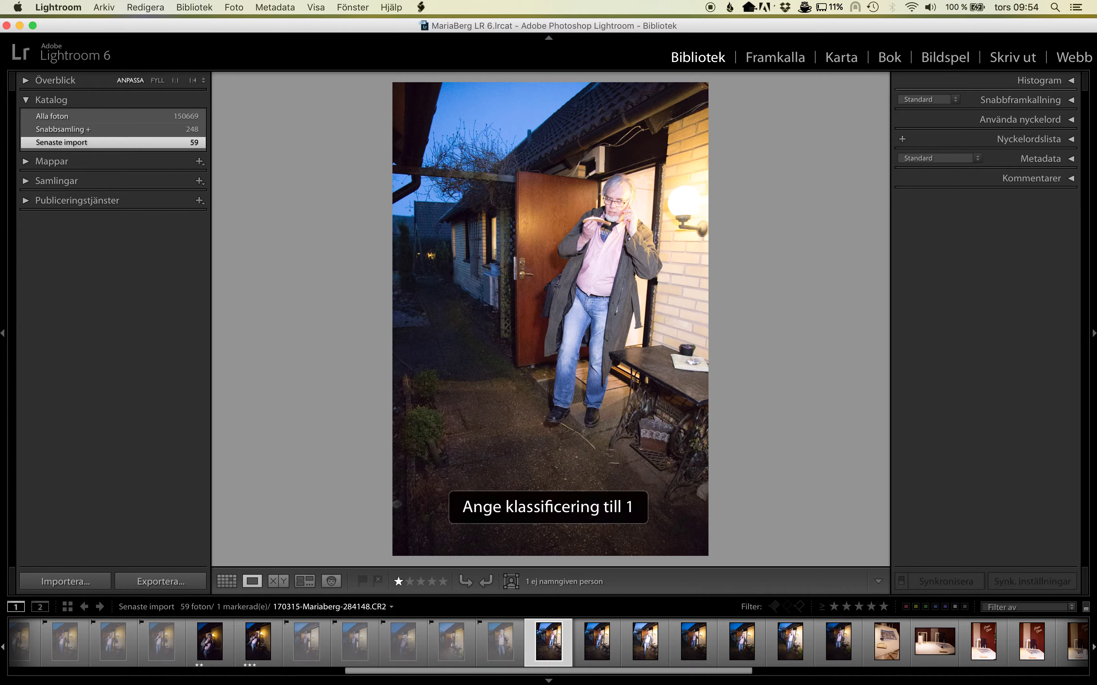
{"action": "key", "text": "Right"}
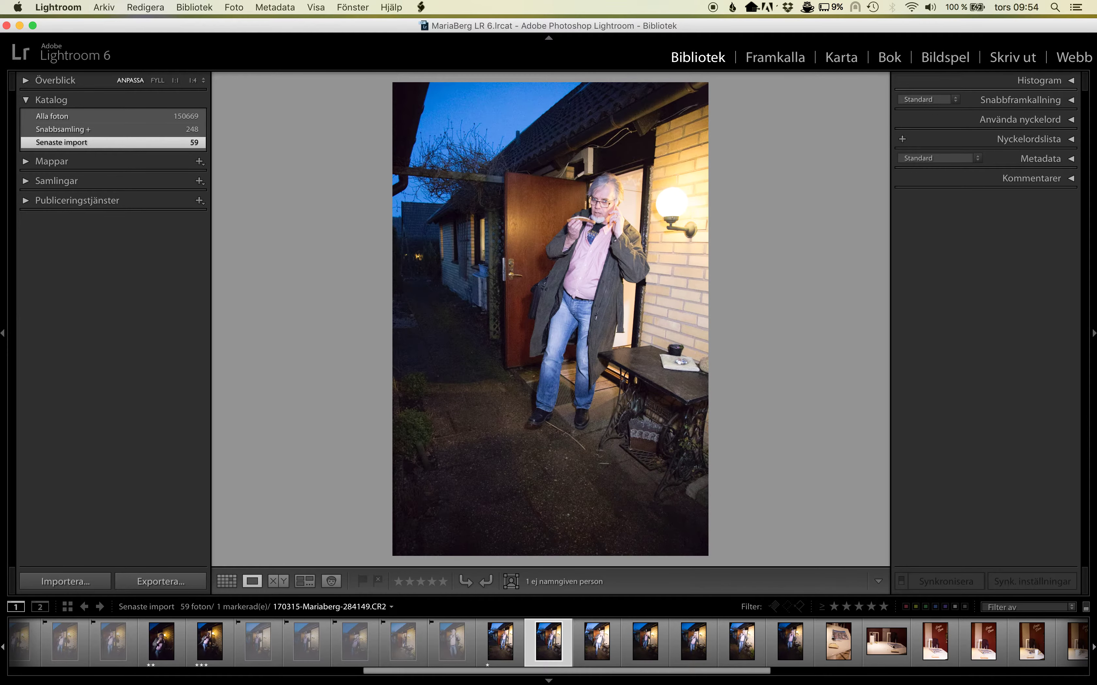
{"action": "key", "text": "Right"}
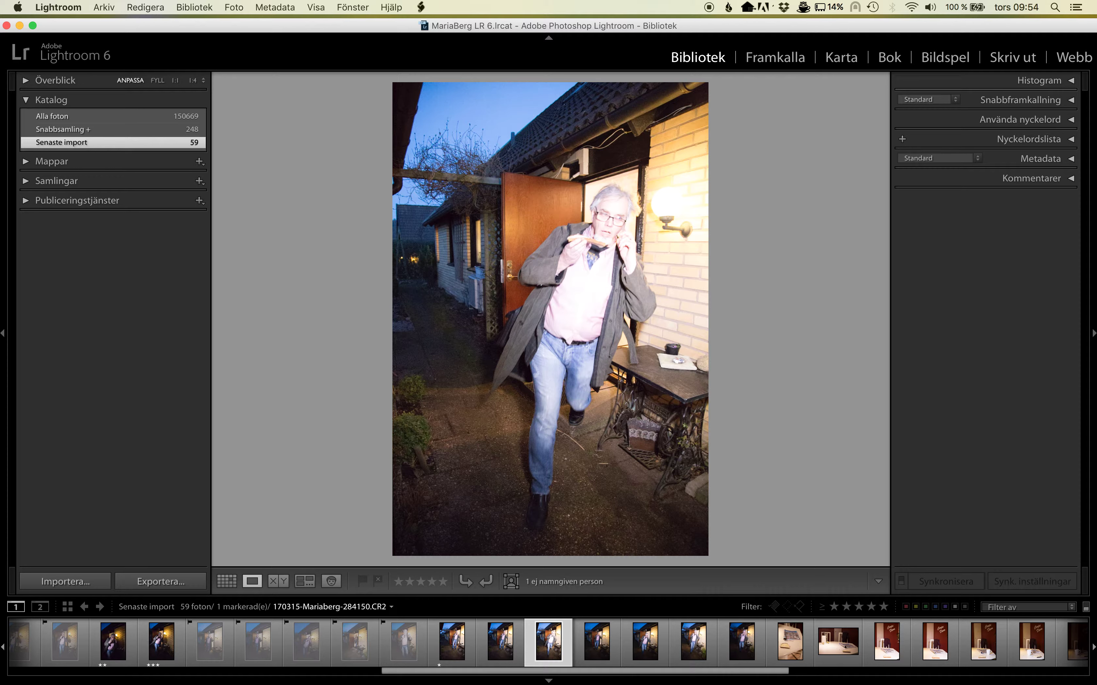
{"action": "key", "text": "1"}
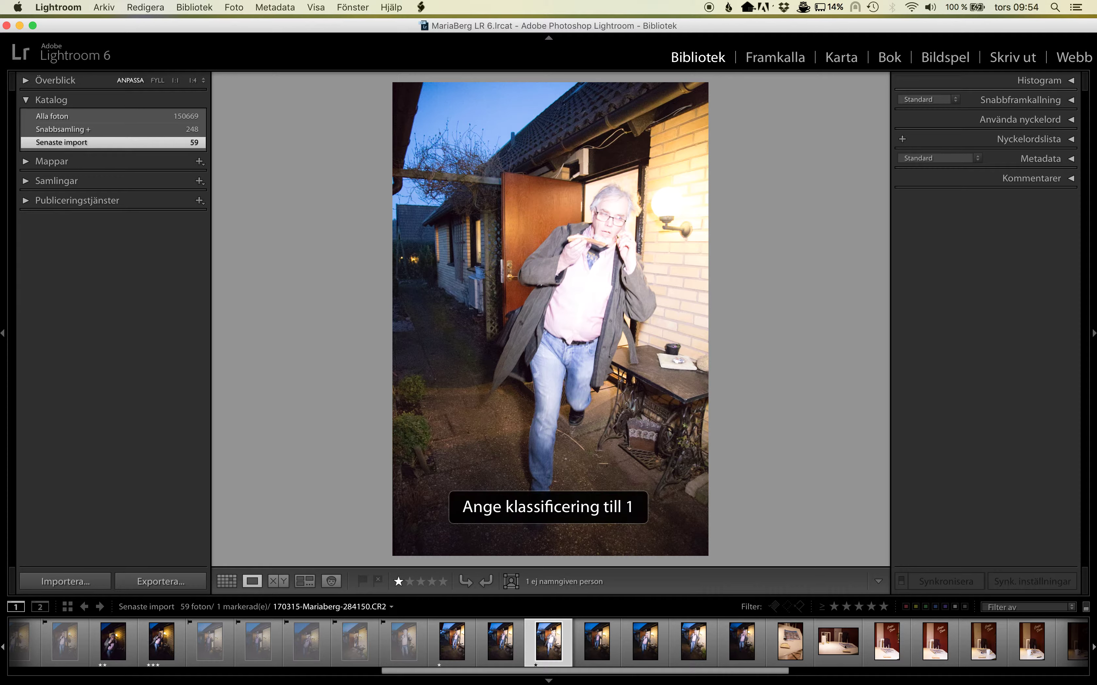
{"action": "key", "text": "Right"}
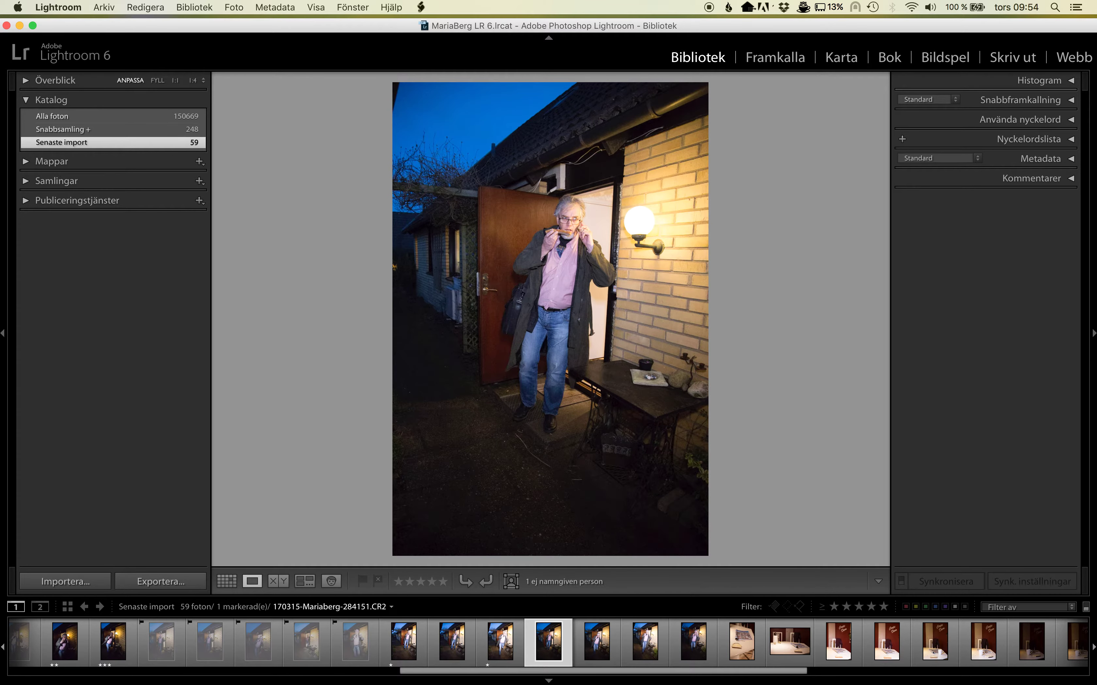
{"action": "key", "text": "x"}
{"action": "key", "text": "Right"}
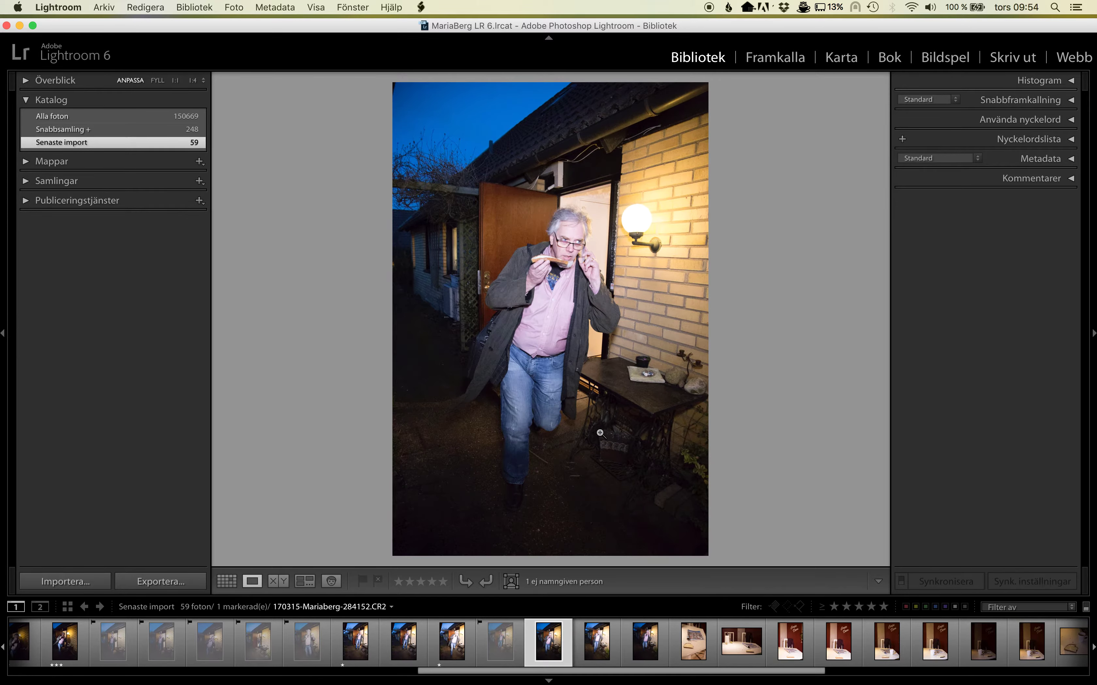
Step: Reject 284153, give 284154 one star, and return to Grid view
{"action": "key", "text": "Right"}
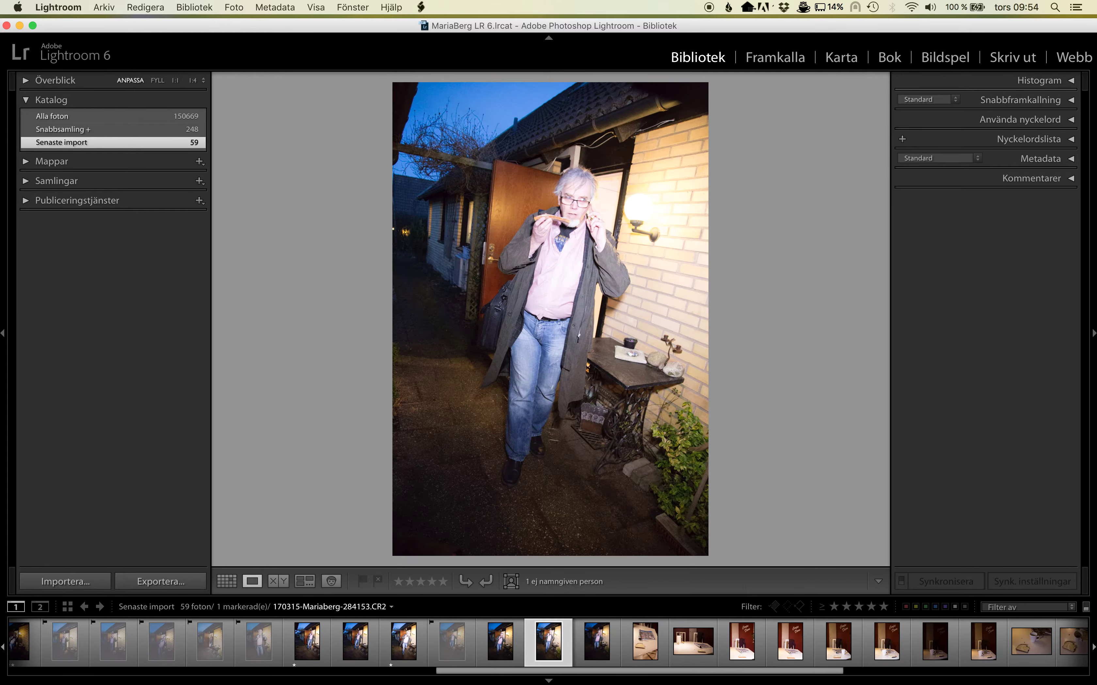
{"action": "key", "text": "x"}
{"action": "key", "text": "Right"}
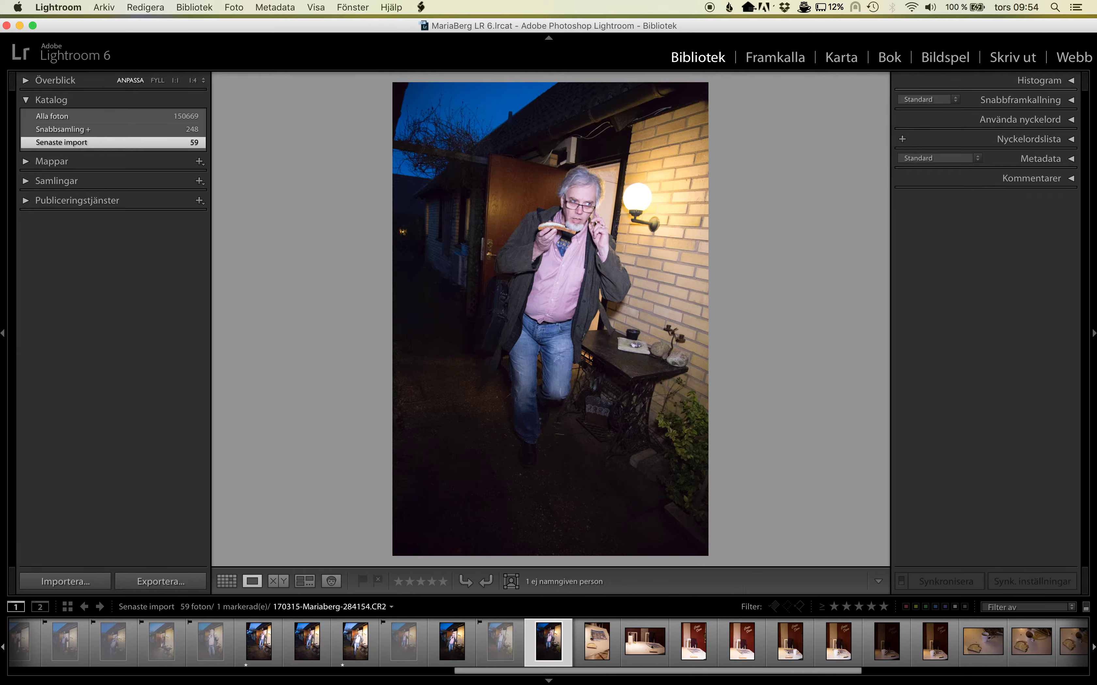
{"action": "key", "text": "1"}
{"action": "key", "text": "Right"}
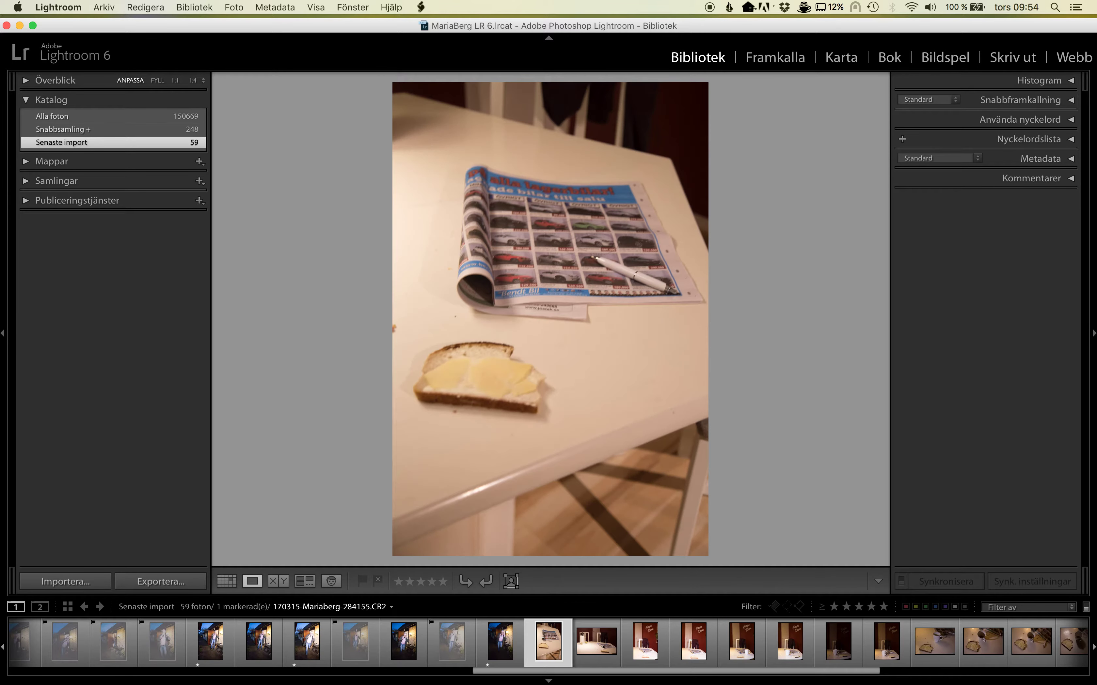
{"action": "key", "text": "g"}
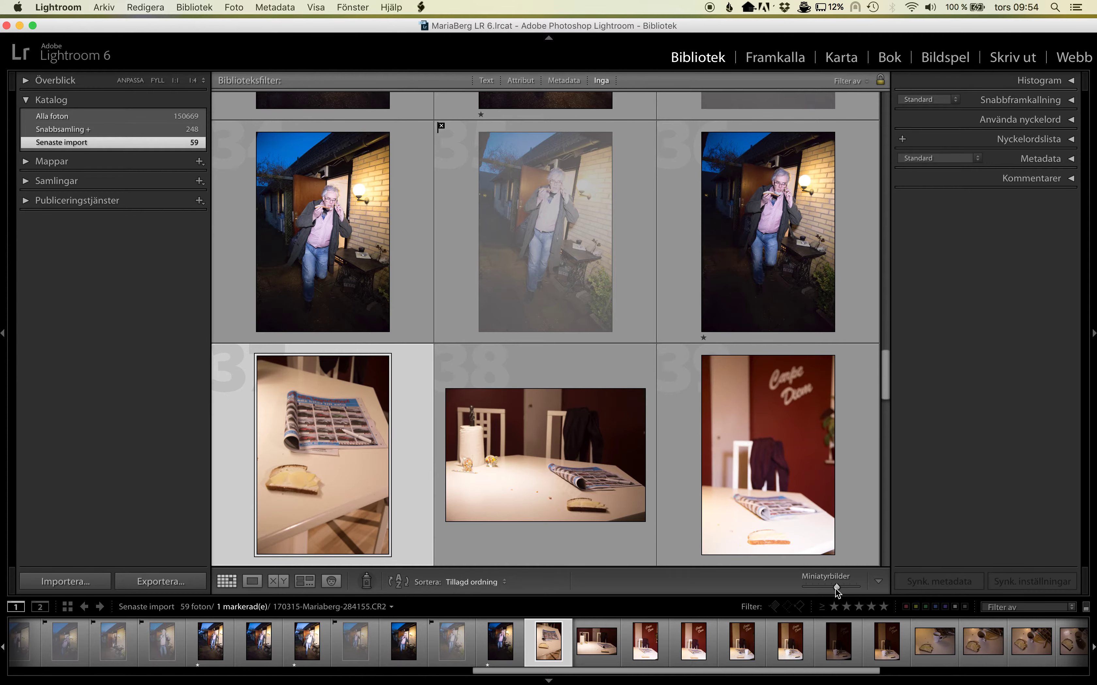
Step: Shrink the grid thumbnails to show most photos, then invoke Delete Rejected Photos
{"action": "left_click_drag", "start_coordinate": [835, 588], "coordinate": [818, 588]}
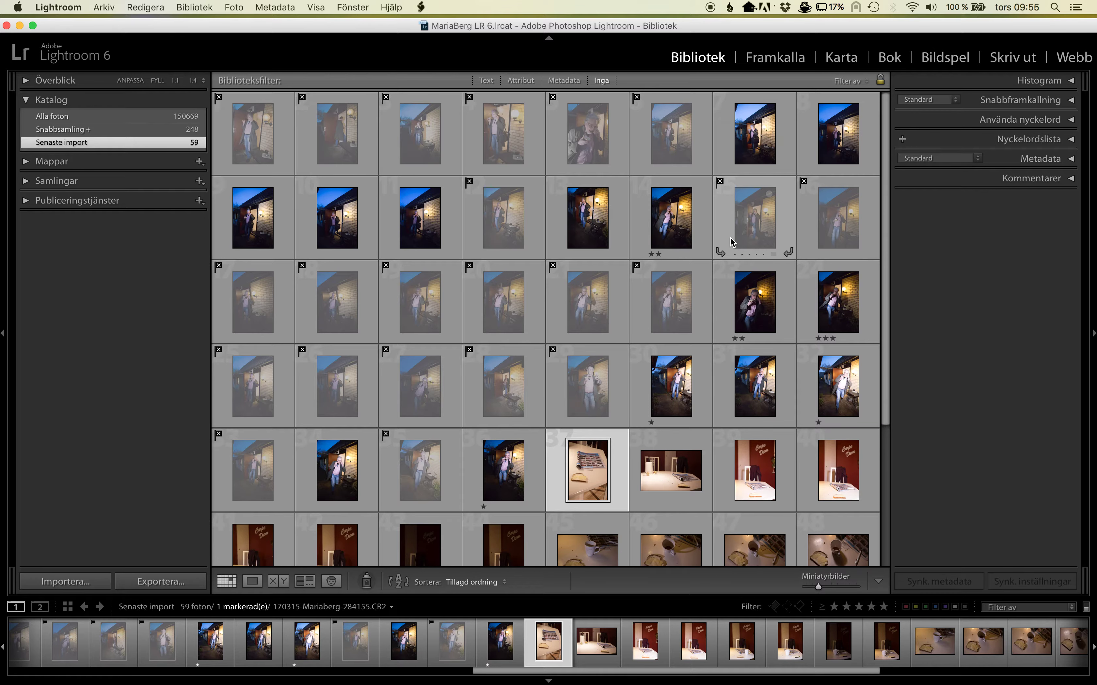
{"action": "key", "text": "super+BackSpace"}
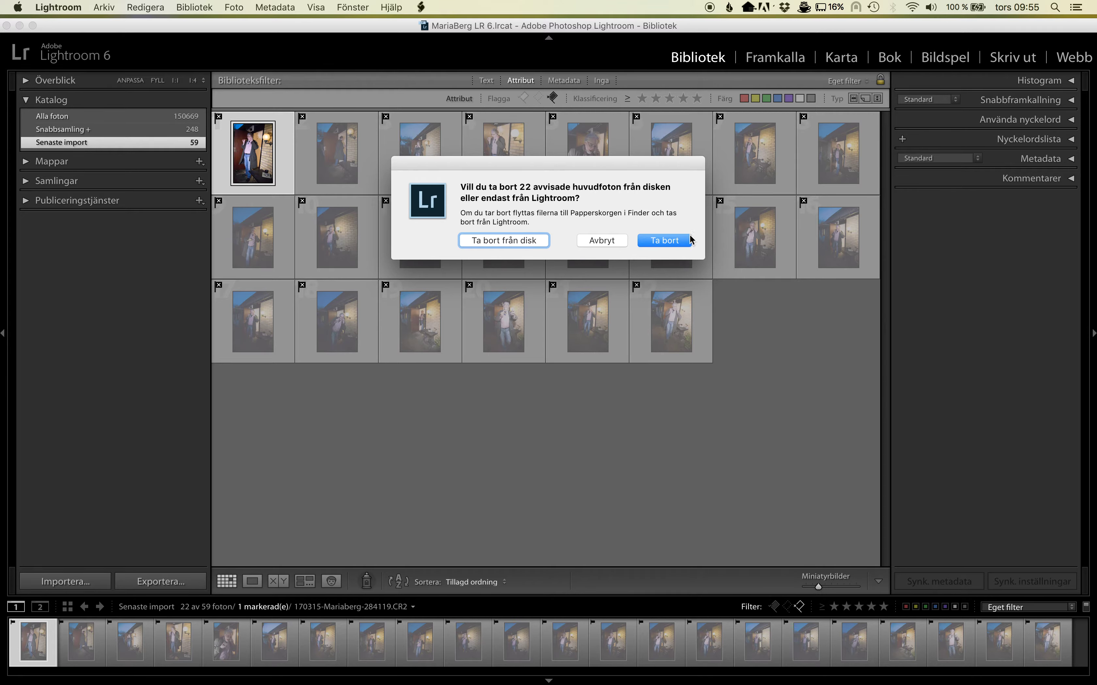
Step: Delete the 22 rejected photos from disk and select the two-star photo in cell 7
{"action": "left_click", "coordinate": [507, 242]}
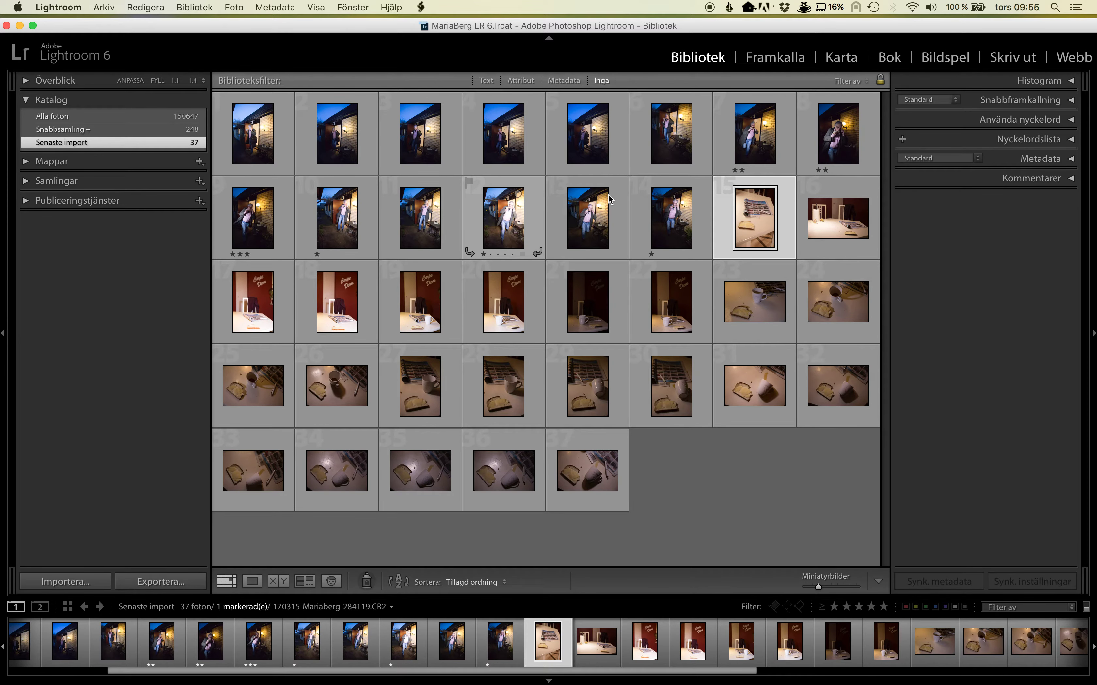
{"action": "left_click", "coordinate": [756, 145]}
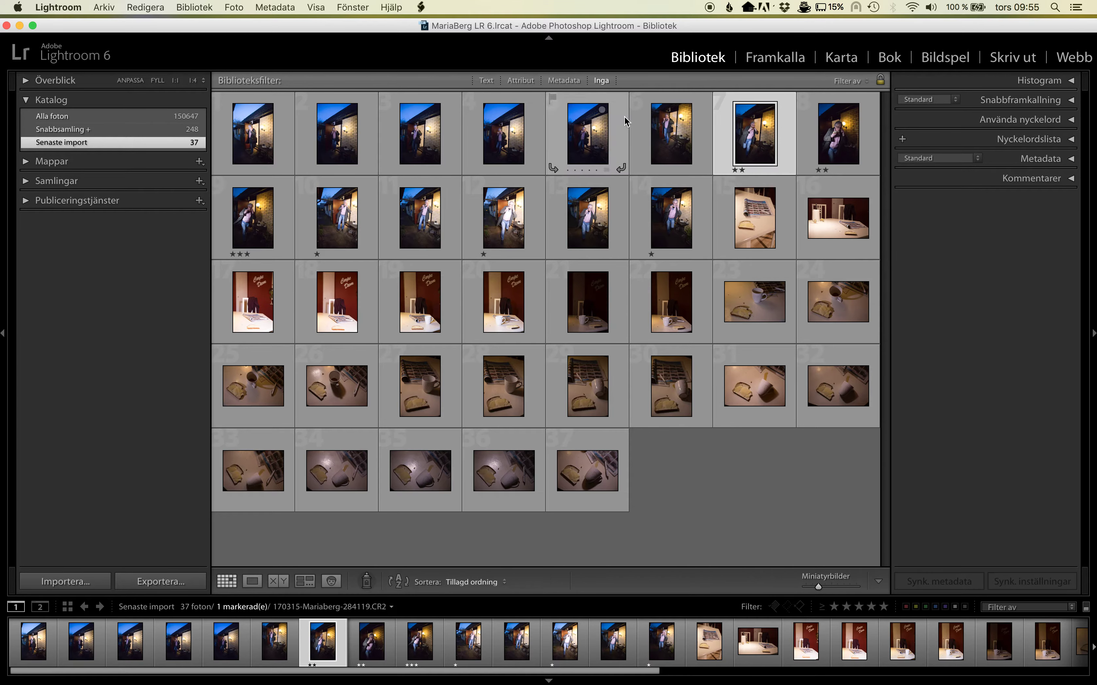
{"action": "left_click", "coordinate": [525, 82]}
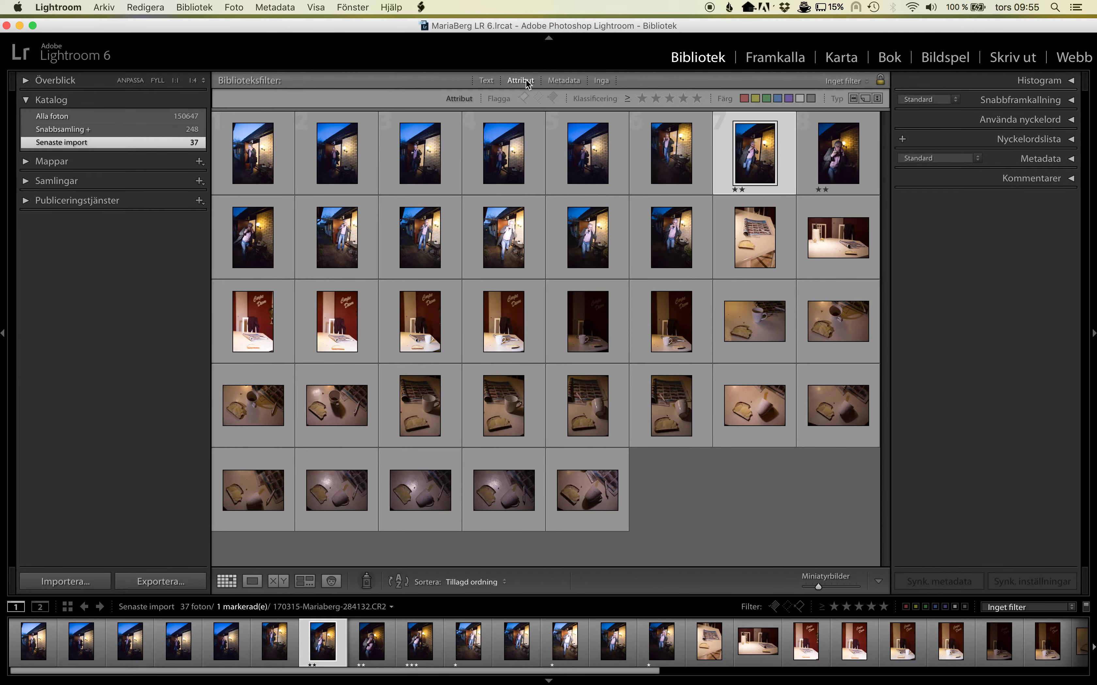
Step: Filter to photos rated one star or higher and open three-star 284142 in Develop
{"action": "left_click", "coordinate": [643, 99]}
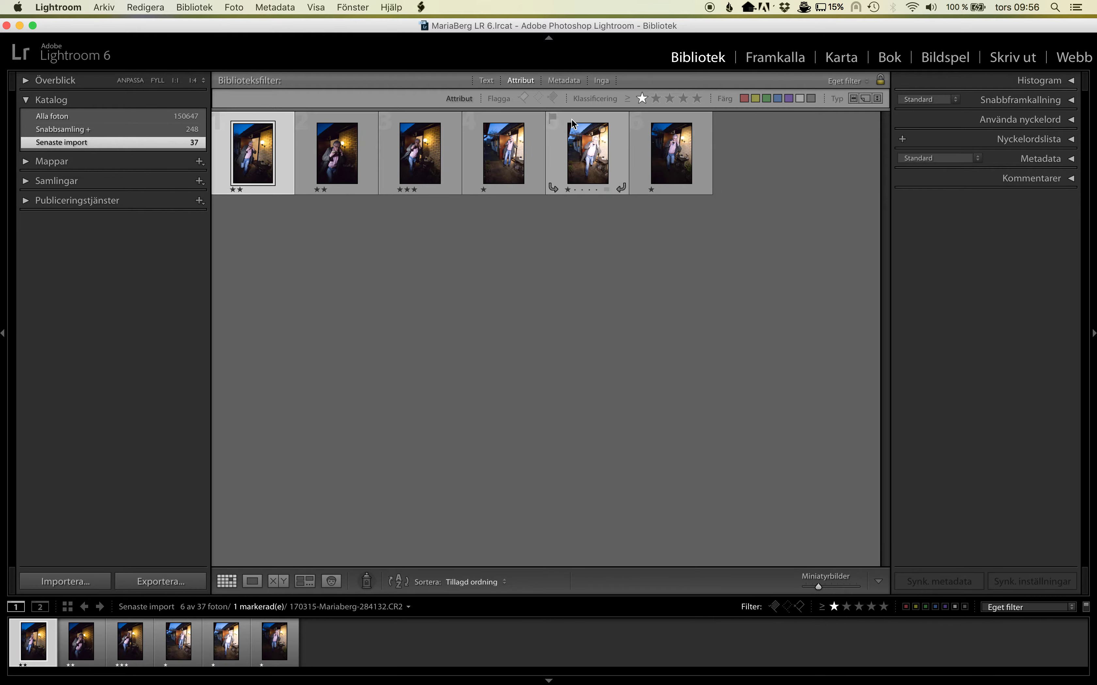
{"action": "mouse_move", "coordinate": [419, 154]}
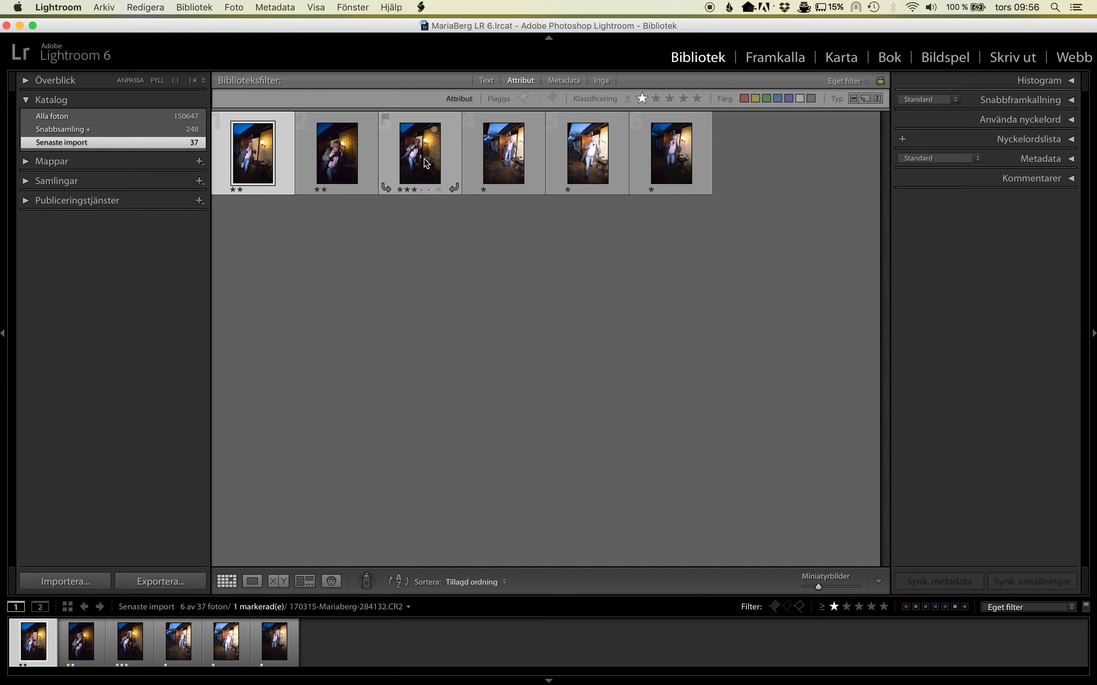
{"action": "left_click", "coordinate": [426, 164]}
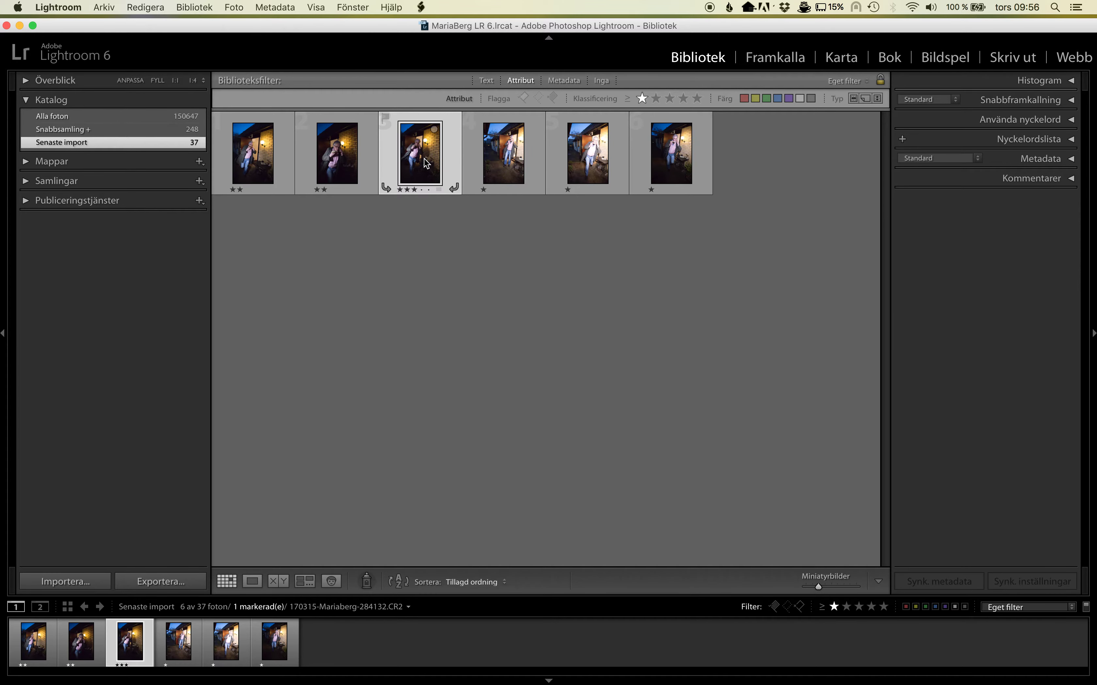
{"action": "double_click", "coordinate": [425, 161]}
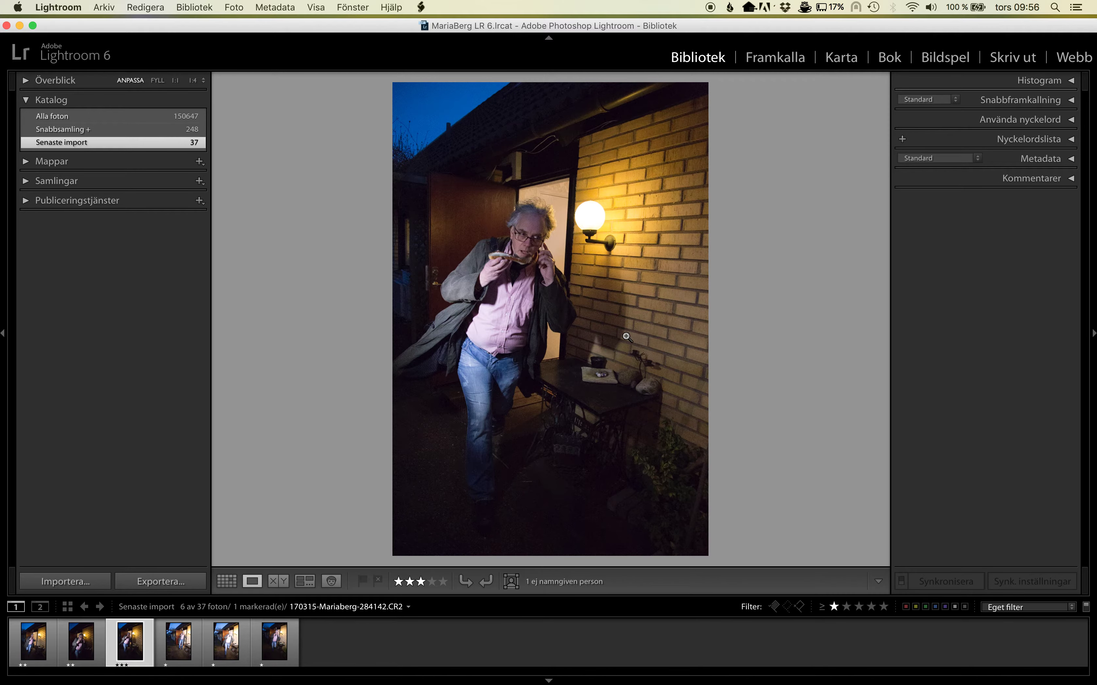
{"action": "left_click", "coordinate": [791, 60]}
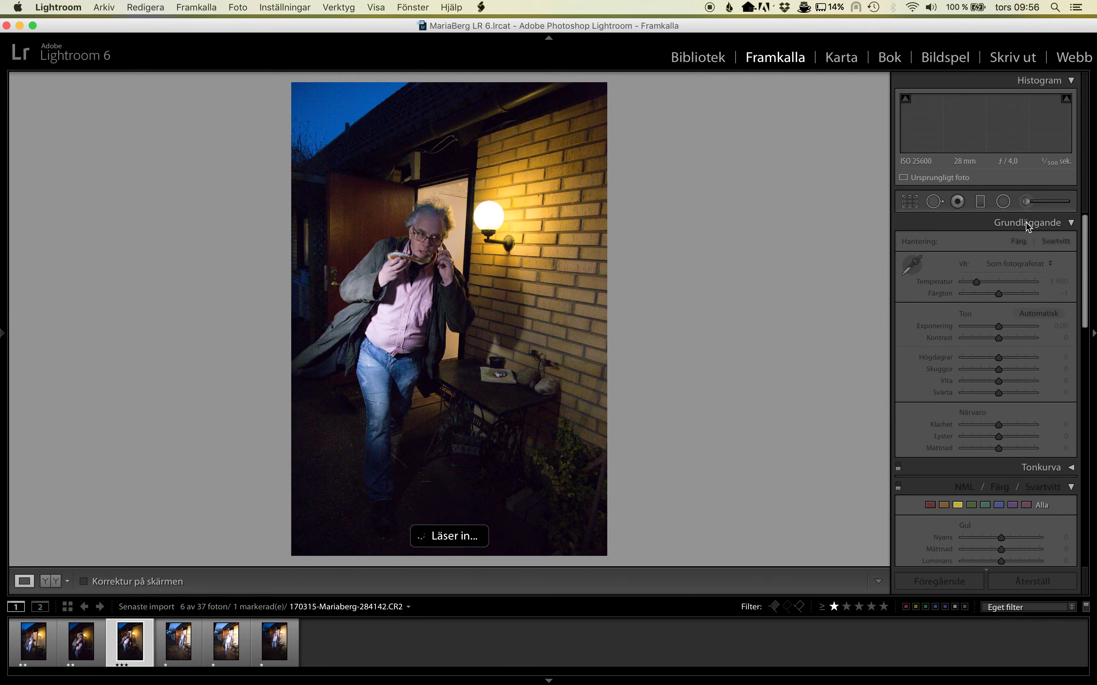
Step: Draw a radial filter as a tilted oval around the man, with its effects reset to zero
{"action": "left_click", "coordinate": [1003, 202]}
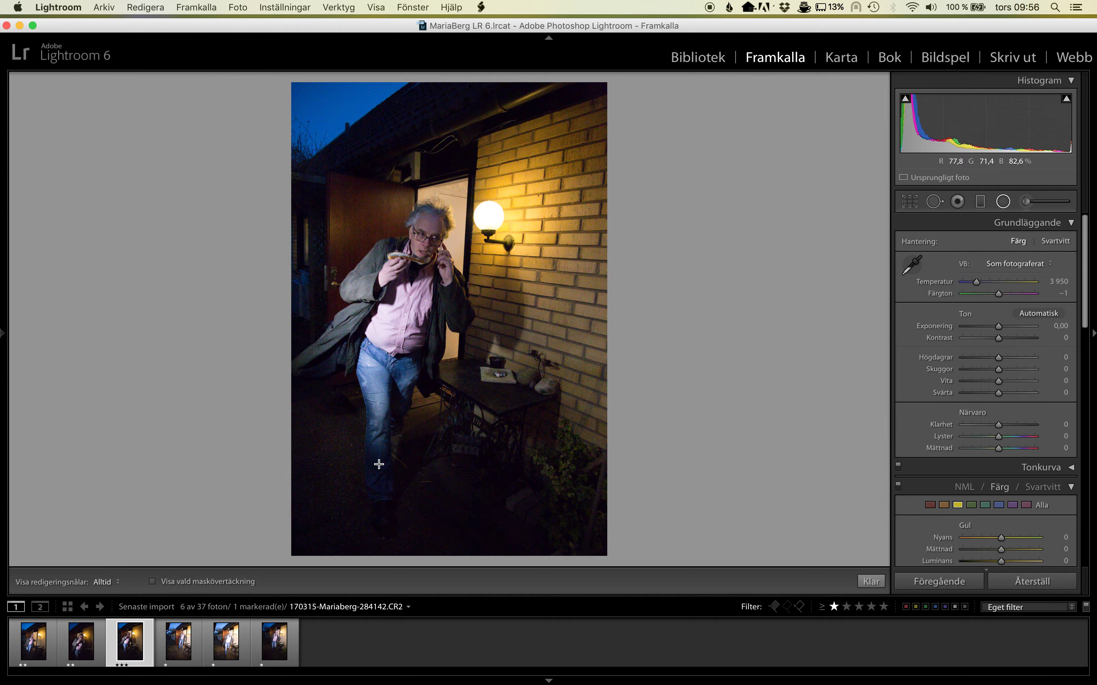
{"action": "mouse_move", "coordinate": [384, 326]}
{"action": "left_mouse_down"}
{"action": "mouse_move", "coordinate": [335, 491]}
{"action": "mouse_move", "coordinate": [323, 488]}
{"action": "left_mouse_up"}
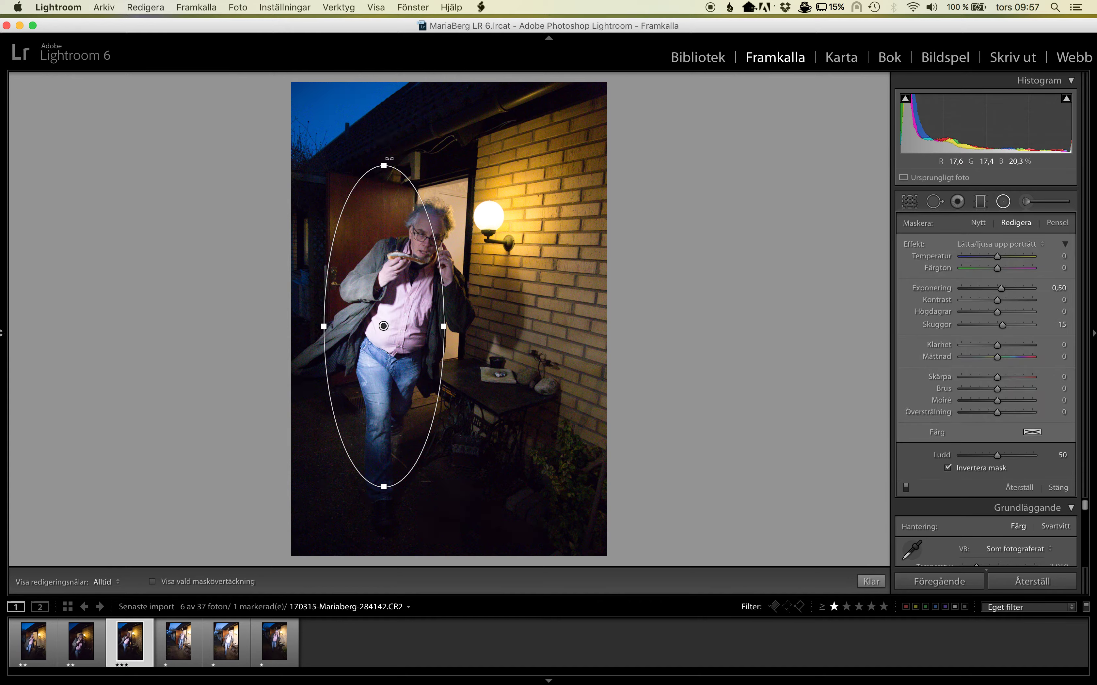
{"action": "mouse_move", "coordinate": [389, 156]}
{"action": "left_mouse_down"}
{"action": "mouse_move", "coordinate": [411, 290]}
{"action": "mouse_move", "coordinate": [399, 313]}
{"action": "left_mouse_up"}
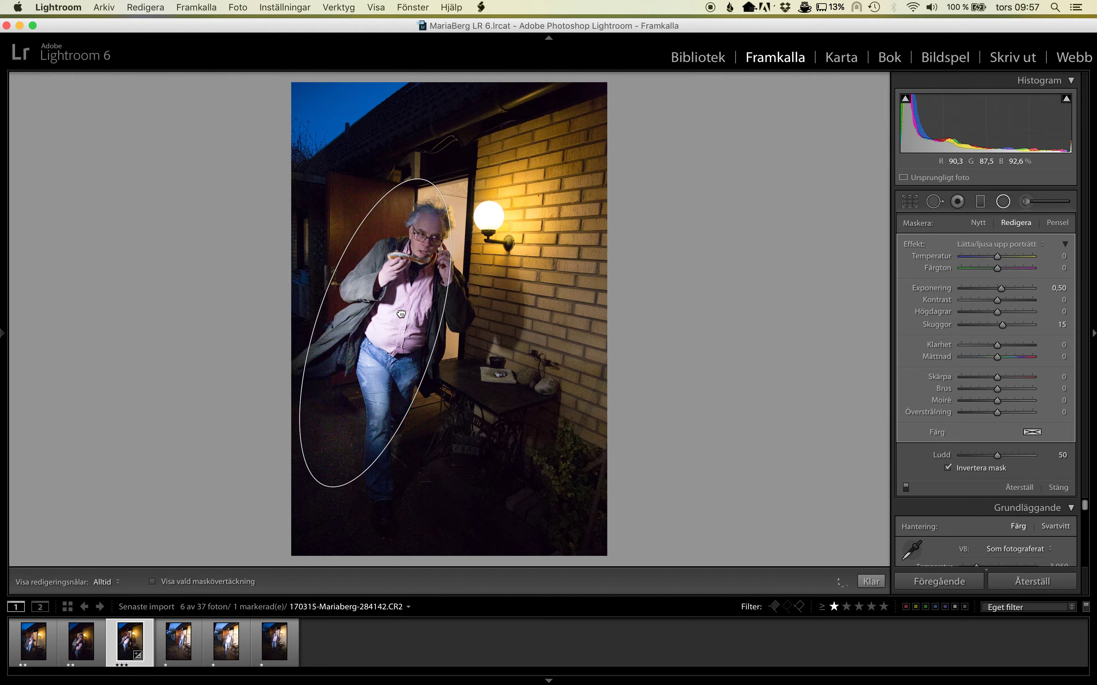
{"action": "left_click_drag", "start_coordinate": [398, 313], "coordinate": [401, 316]}
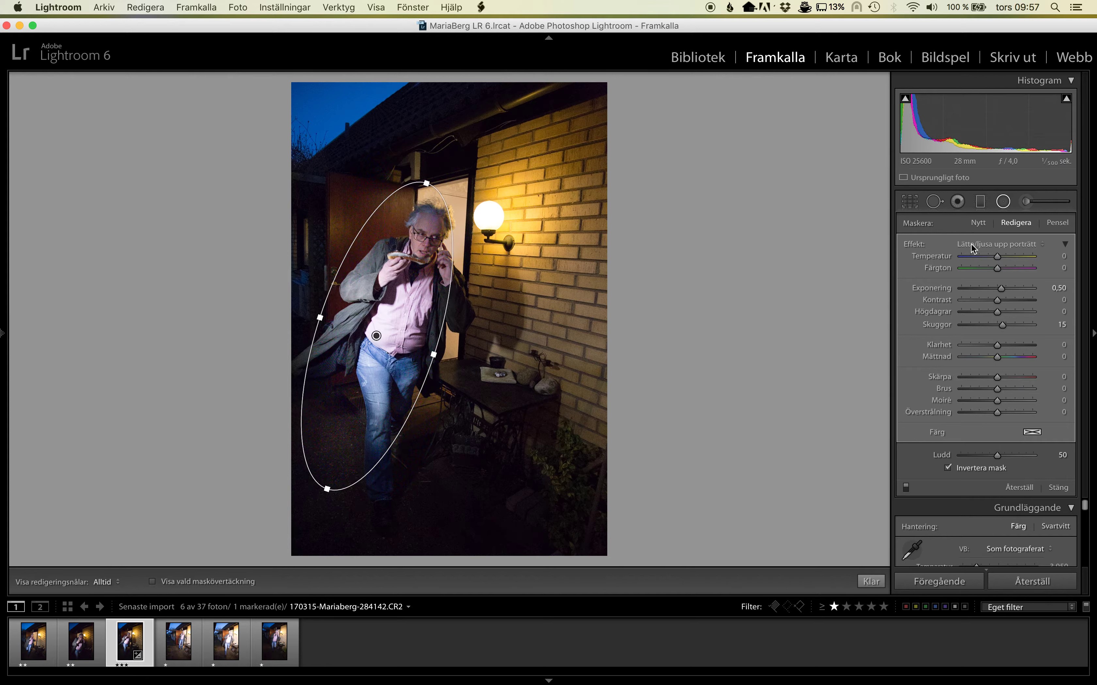
{"action": "double_click", "coordinate": [915, 246]}
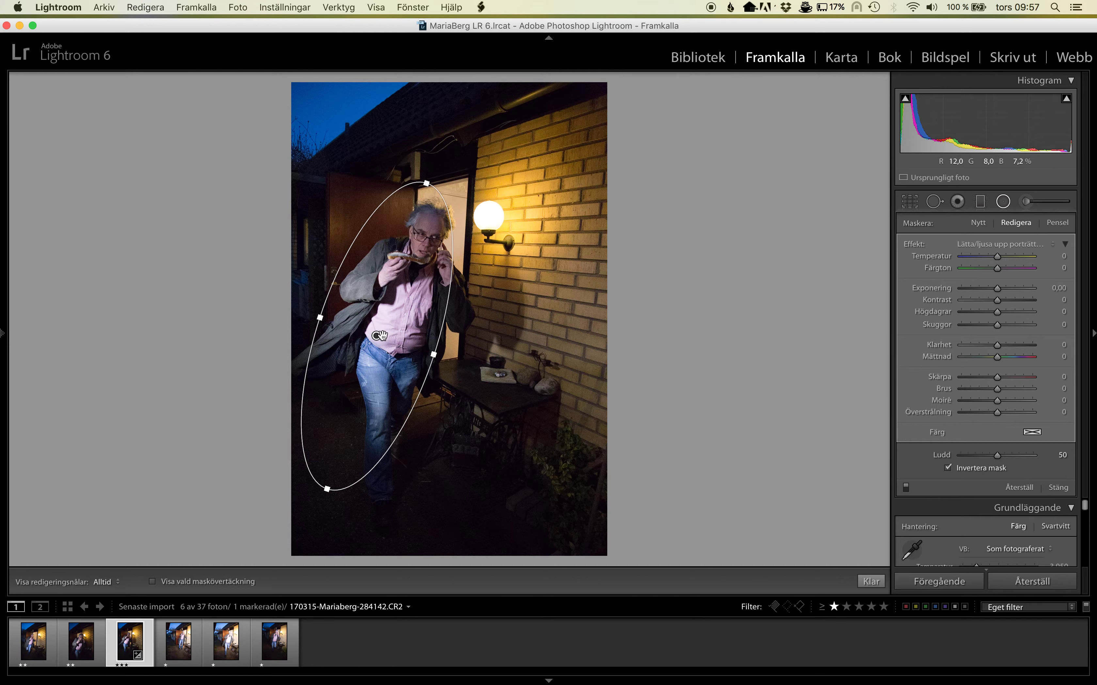
{"action": "left_click_drag", "start_coordinate": [403, 313], "coordinate": [388, 341]}
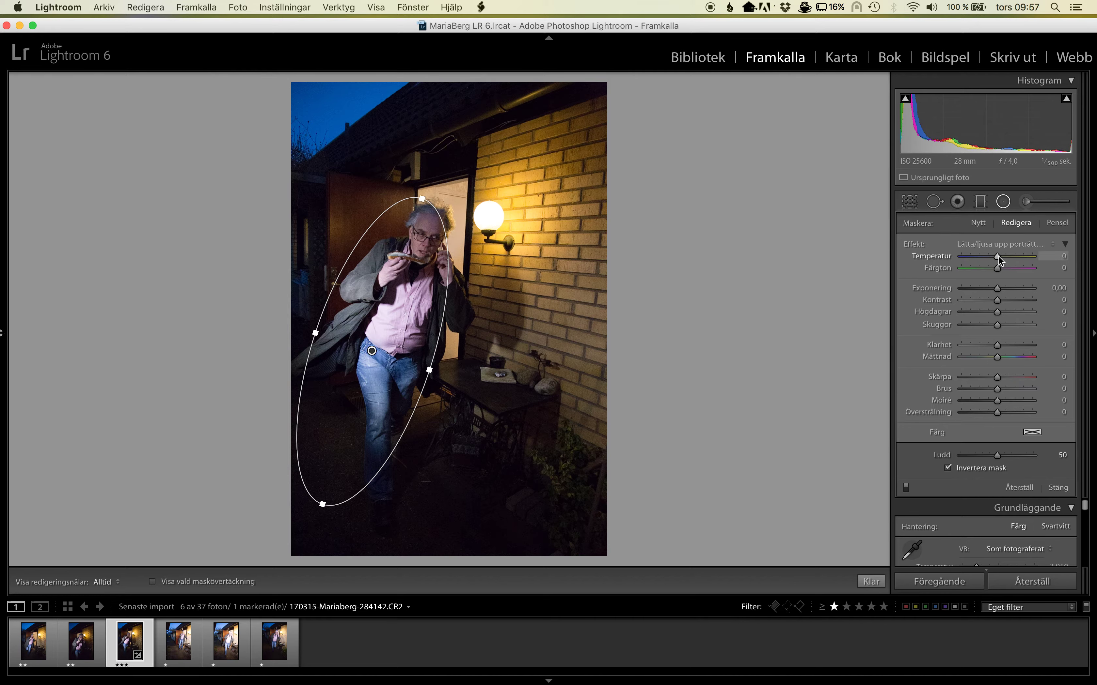
Step: Raise the radial filter's temperature to 62, finish the filter, and zoom to 1:1 on the lamp
{"action": "left_click_drag", "start_coordinate": [999, 261], "coordinate": [1006, 263]}
{"action": "left_click", "coordinate": [1012, 256]}
{"action": "mouse_move", "coordinate": [994, 256]}
{"action": "left_mouse_down"}
{"action": "mouse_move", "coordinate": [958, 257]}
{"action": "mouse_move", "coordinate": [1002, 258]}
{"action": "left_mouse_up"}
{"action": "left_click_drag", "start_coordinate": [1010, 258], "coordinate": [1017, 255]}
{"action": "left_click_drag", "start_coordinate": [1020, 255], "coordinate": [1021, 255]}
{"action": "left_click", "coordinate": [1003, 202]}
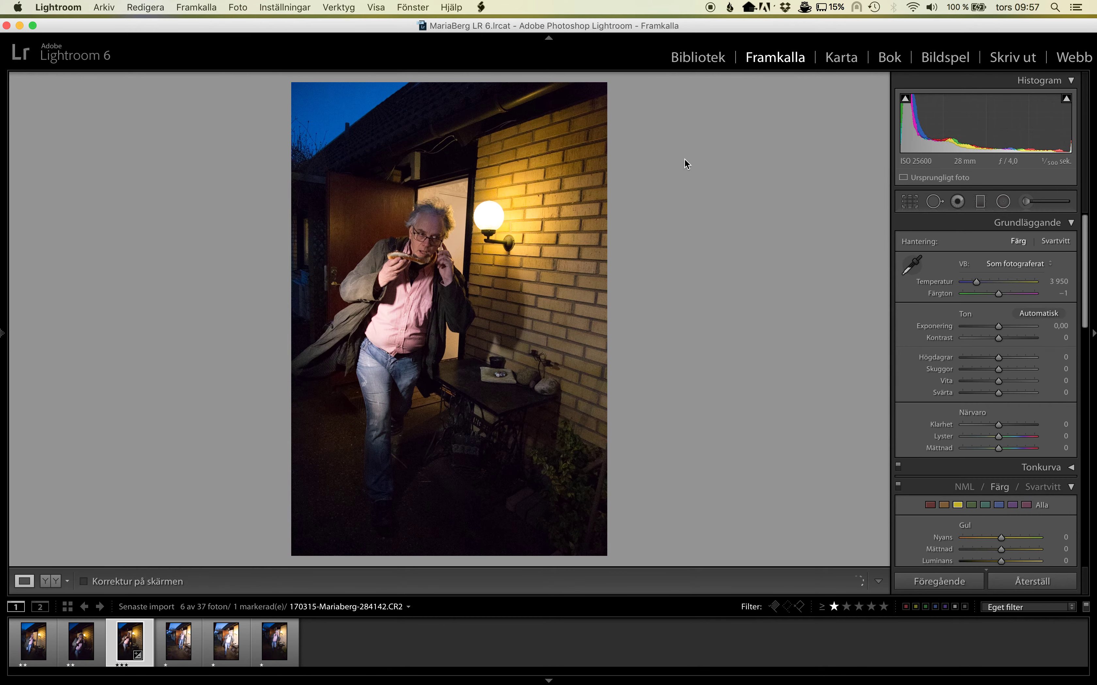
{"action": "left_click", "coordinate": [490, 227]}
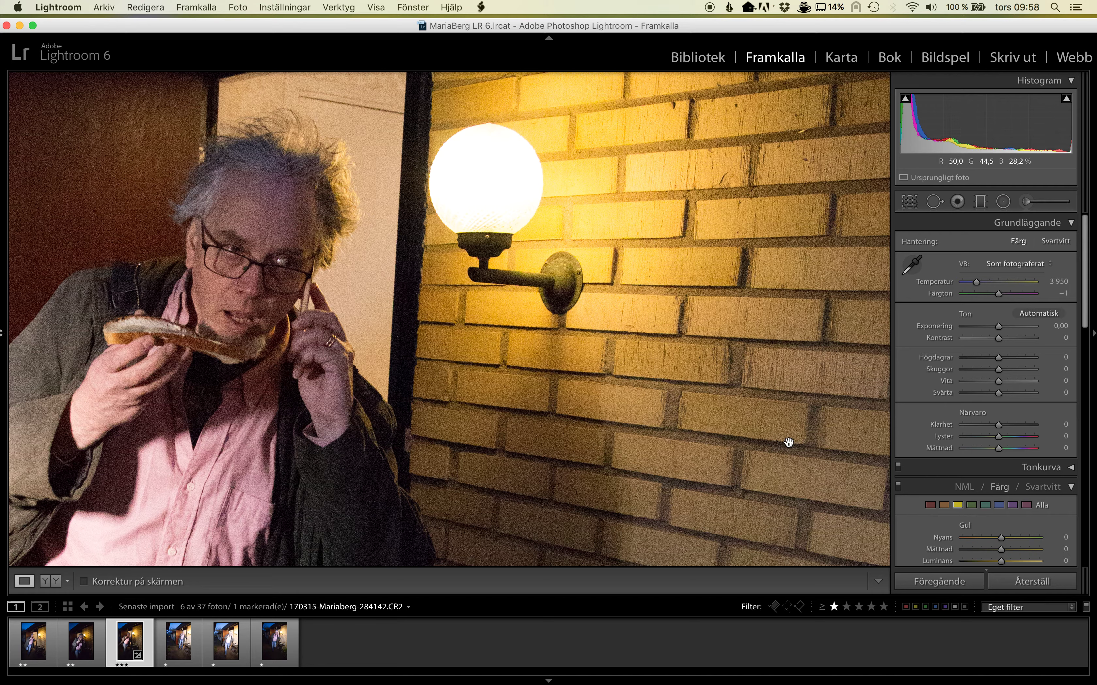
Step: Raise Luminance noise reduction in the Detail panel to about 47
{"action": "scroll", "coordinate": [980, 422], "scroll_direction": "down", "scroll_amount": 2}
{"action": "scroll", "coordinate": [980, 423], "scroll_direction": "down", "scroll_amount": 2}
{"action": "scroll", "coordinate": [980, 423], "scroll_direction": "down", "scroll_amount": 3}
{"action": "scroll", "coordinate": [980, 423], "scroll_direction": "down", "scroll_amount": 3}
{"action": "scroll", "coordinate": [980, 423], "scroll_direction": "down", "scroll_amount": 2}
{"action": "scroll", "coordinate": [980, 423], "scroll_direction": "down", "scroll_amount": 1}
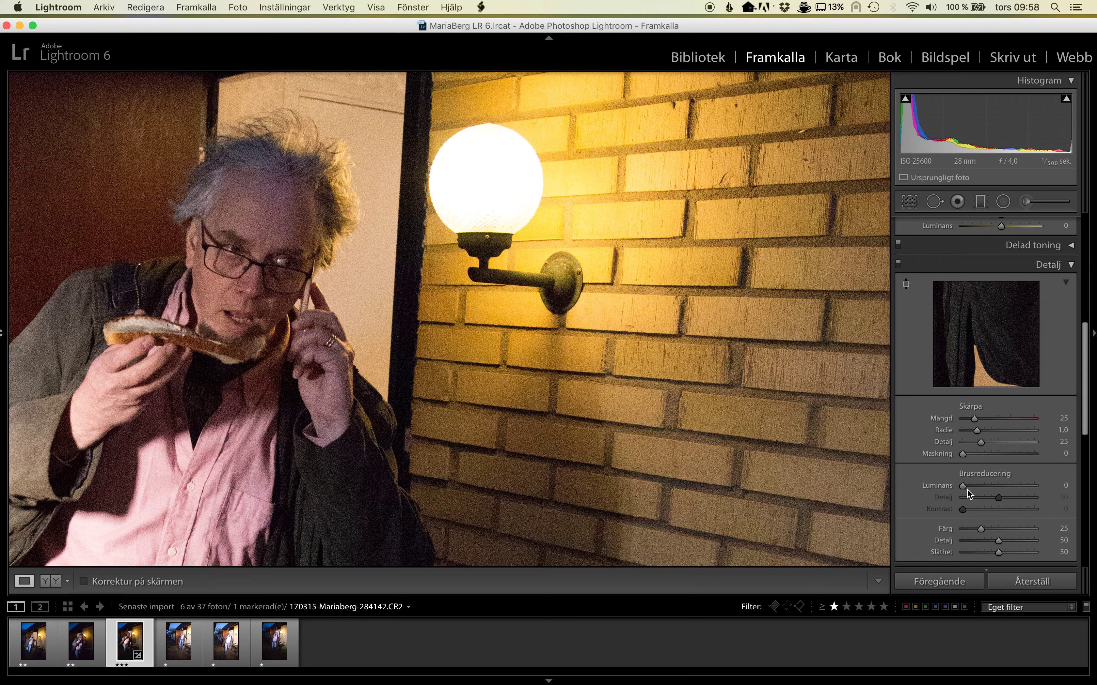
{"action": "left_click", "coordinate": [962, 488]}
{"action": "left_click", "coordinate": [987, 486]}
{"action": "left_click_drag", "start_coordinate": [990, 487], "coordinate": [996, 487]}
Step: Set the detail preview on the brick wall and adjust the sharpening amount
{"action": "left_click", "coordinate": [907, 286]}
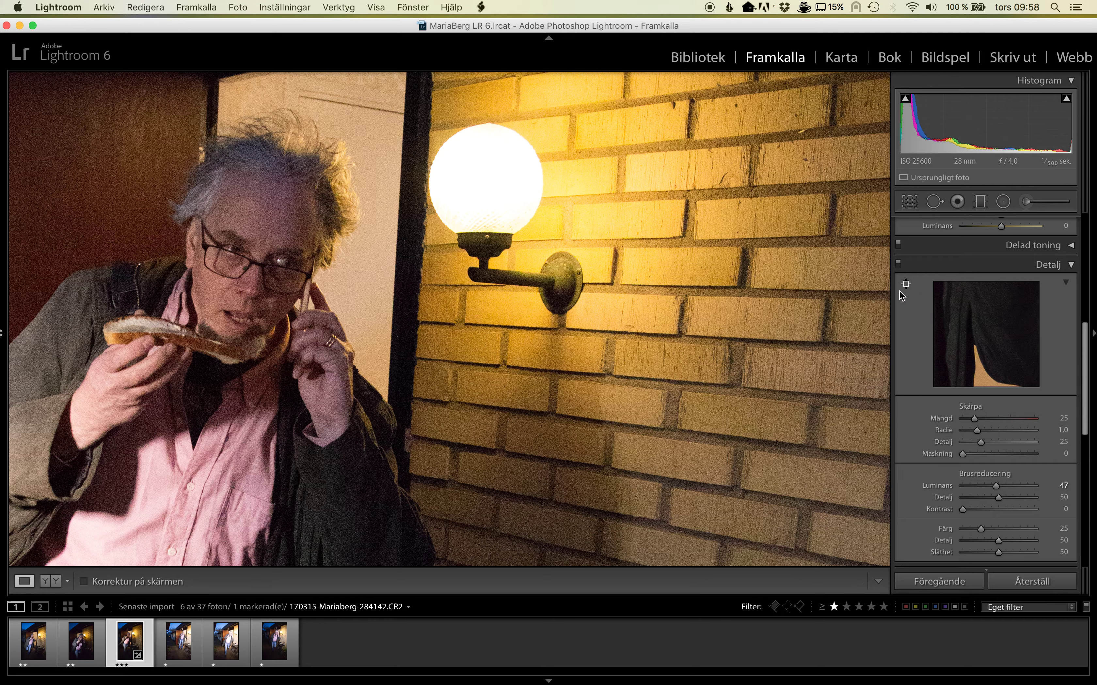
{"action": "left_click", "coordinate": [256, 236]}
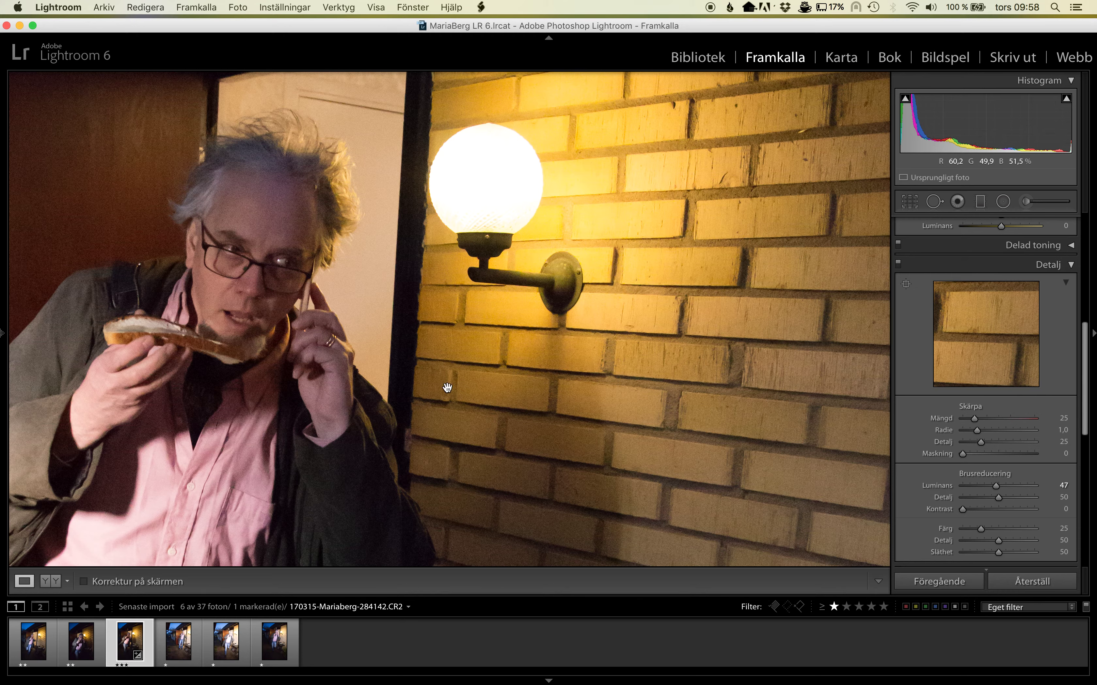
{"action": "scroll", "coordinate": [1017, 345], "scroll_direction": "up", "scroll_amount": 1}
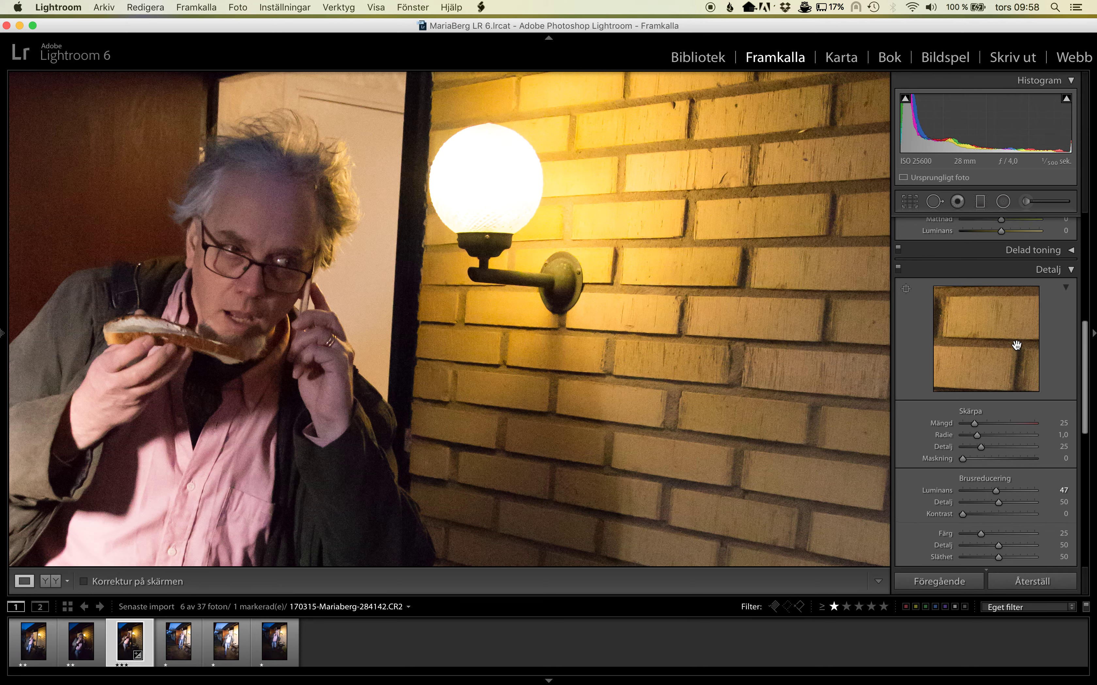
{"action": "left_click_drag", "start_coordinate": [973, 424], "coordinate": [990, 424]}
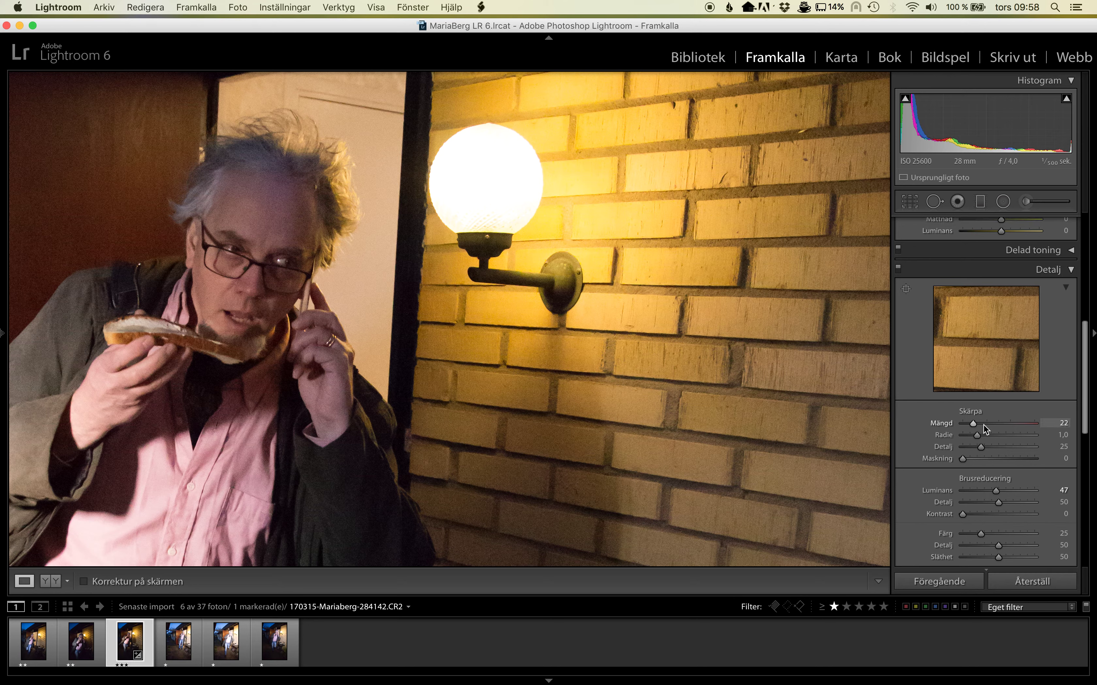
{"action": "scroll", "coordinate": [991, 425], "scroll_direction": "up", "scroll_amount": 5}
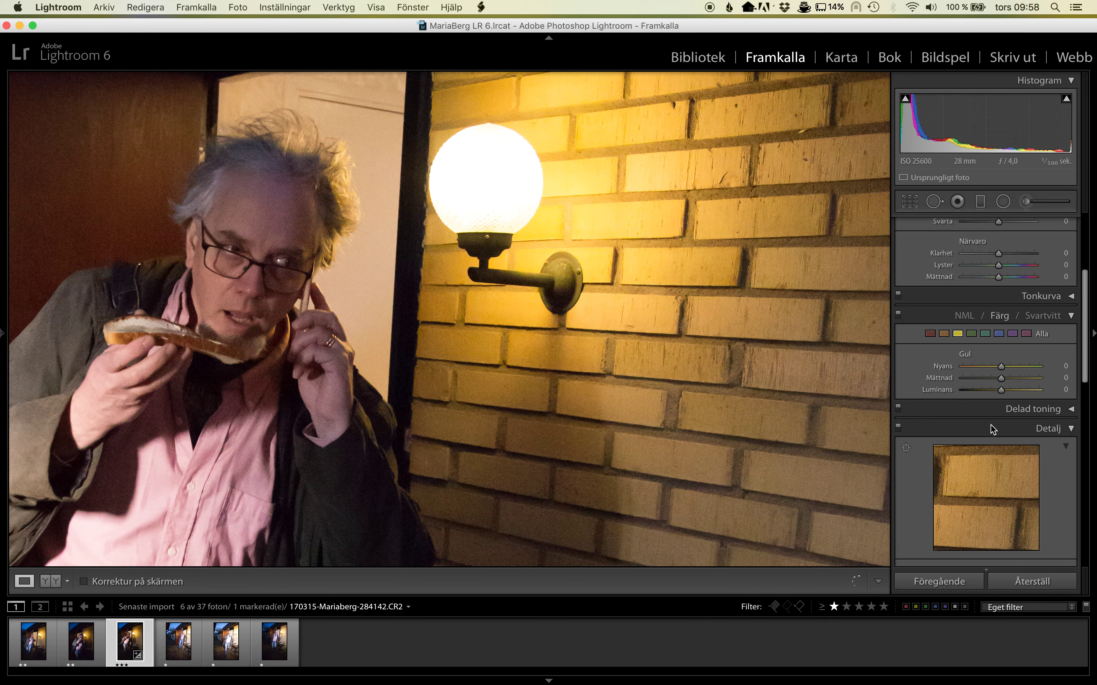
Step: Set Clarity to +51 in the Basic panel and return to the whole-photo Fit view
{"action": "scroll", "coordinate": [990, 425], "scroll_direction": "up", "scroll_amount": 4}
{"action": "scroll", "coordinate": [990, 425], "scroll_direction": "up", "scroll_amount": 2}
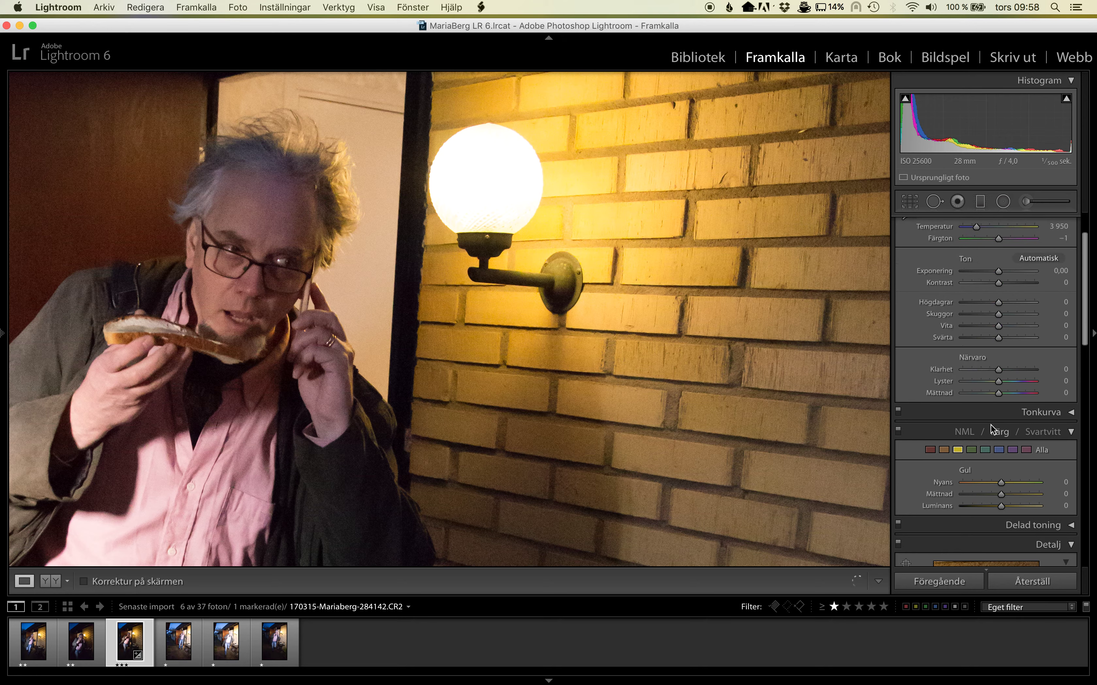
{"action": "left_click", "coordinate": [1012, 371]}
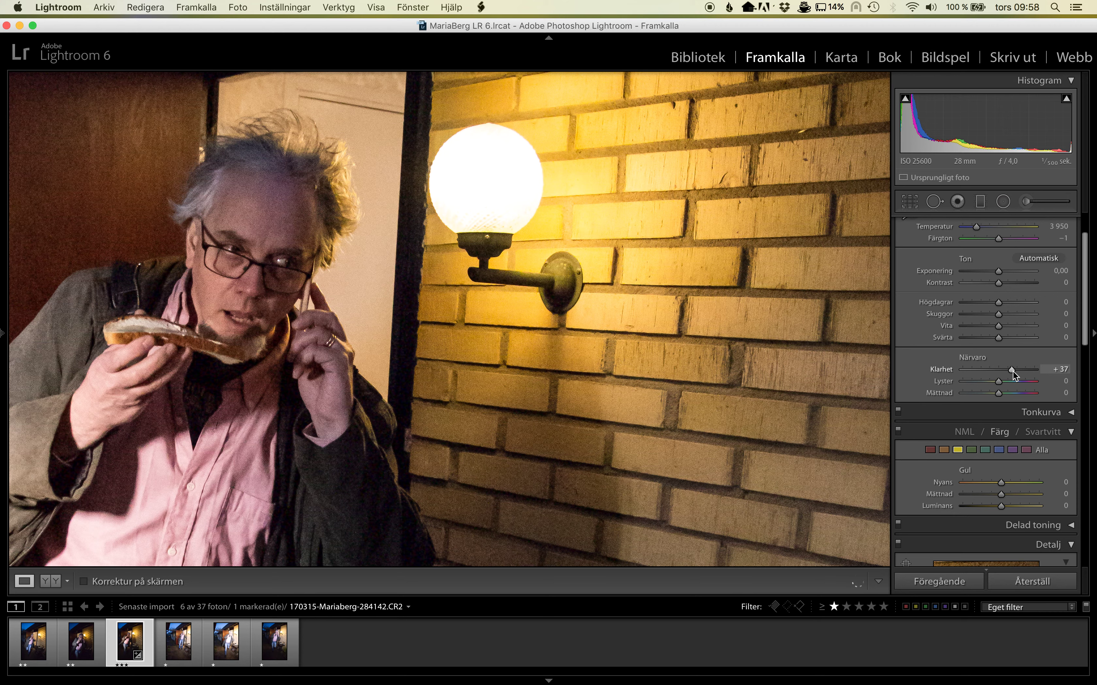
{"action": "left_click_drag", "start_coordinate": [1012, 370], "coordinate": [1010, 370]}
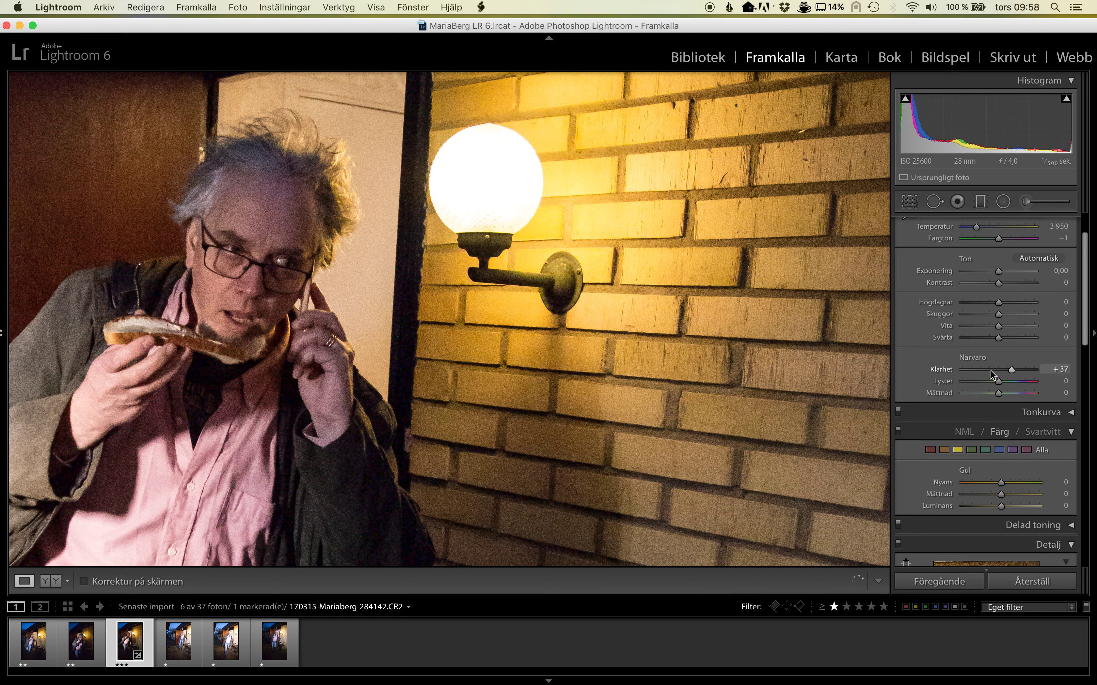
{"action": "left_click", "coordinate": [959, 370]}
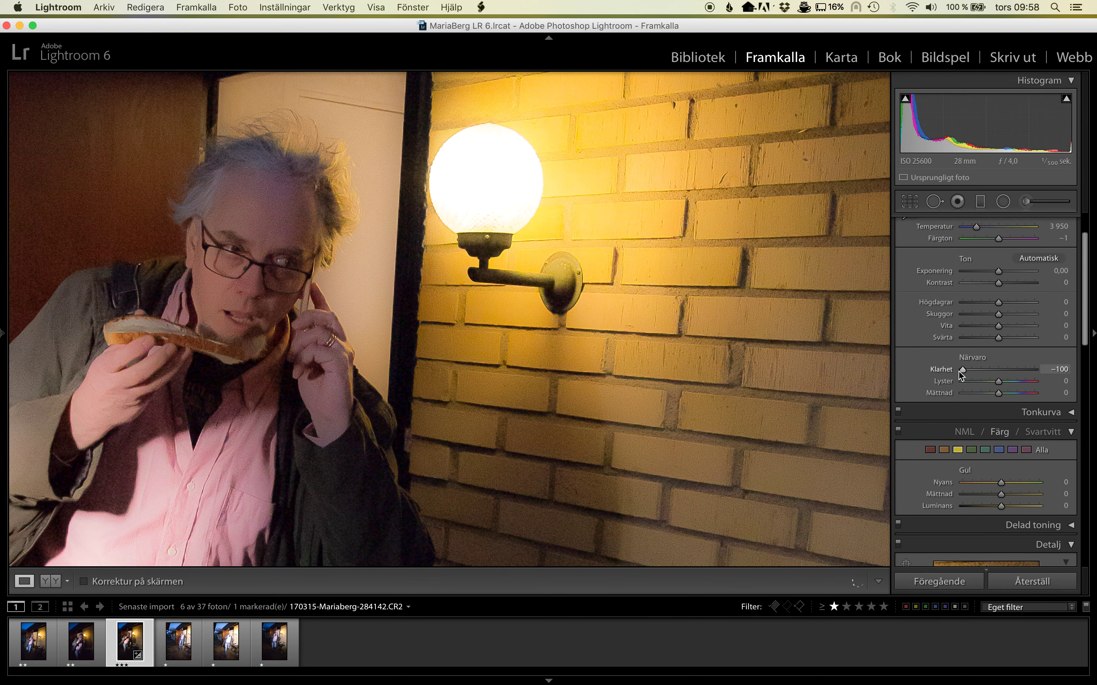
{"action": "left_click_drag", "start_coordinate": [979, 370], "coordinate": [1017, 372]}
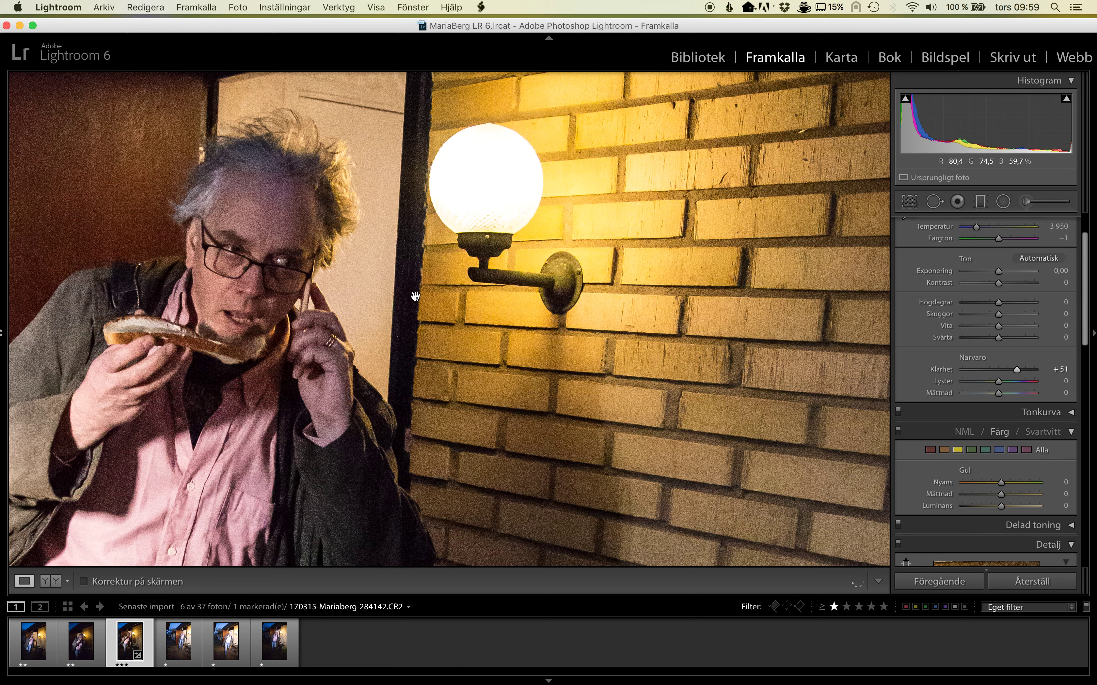
{"action": "left_click", "coordinate": [463, 324]}
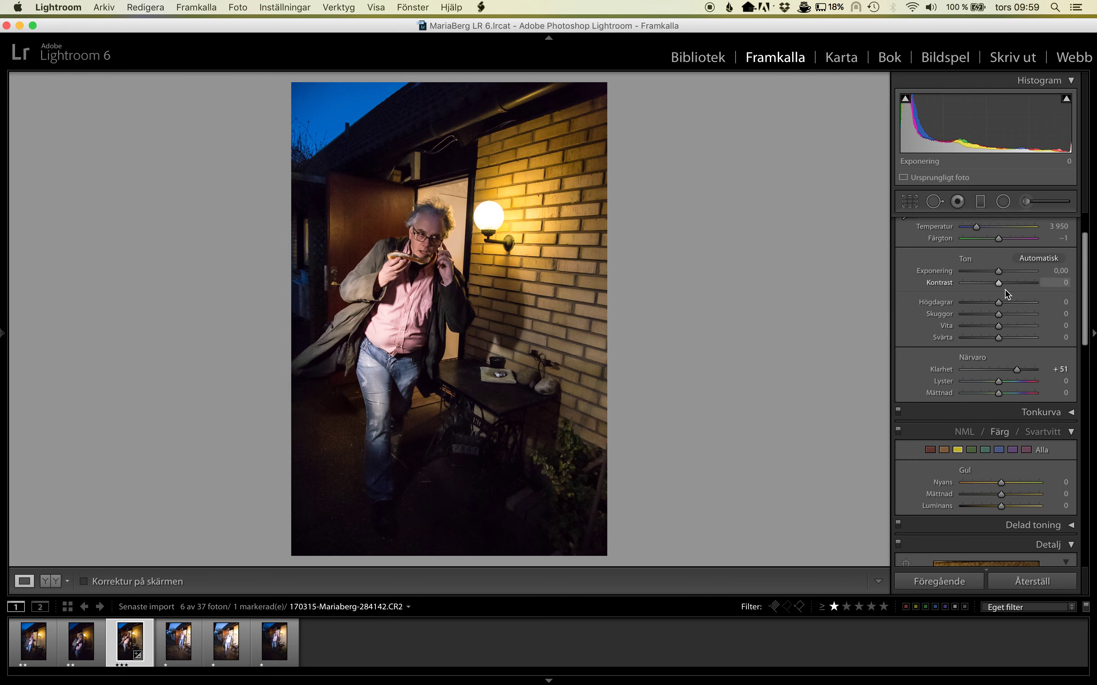
Step: Turn on the highlight clipping warning and lower Highlights to about -25
{"action": "left_click", "coordinate": [1066, 98]}
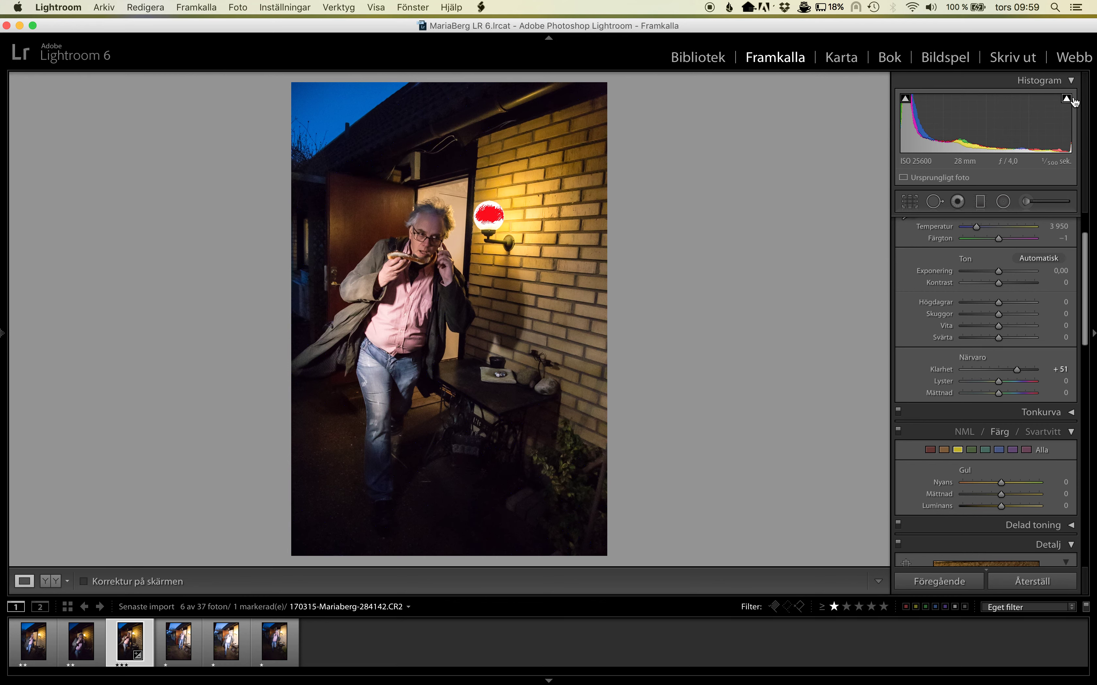
{"action": "left_click_drag", "start_coordinate": [1001, 302], "coordinate": [964, 302]}
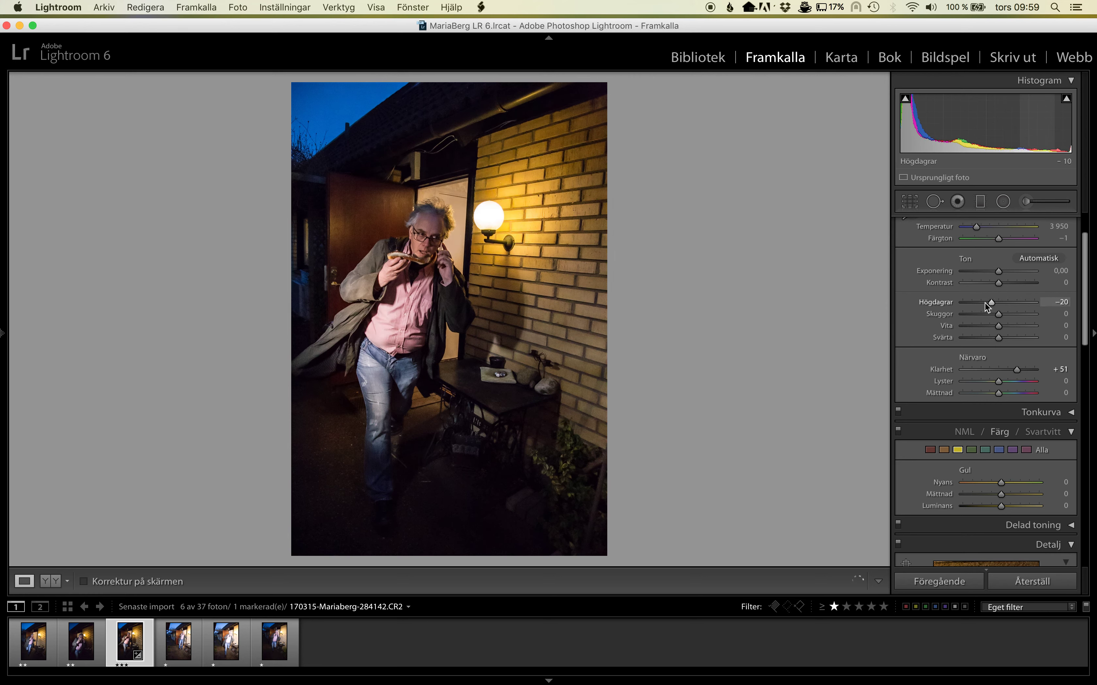
{"action": "left_click_drag", "start_coordinate": [964, 303], "coordinate": [989, 304]}
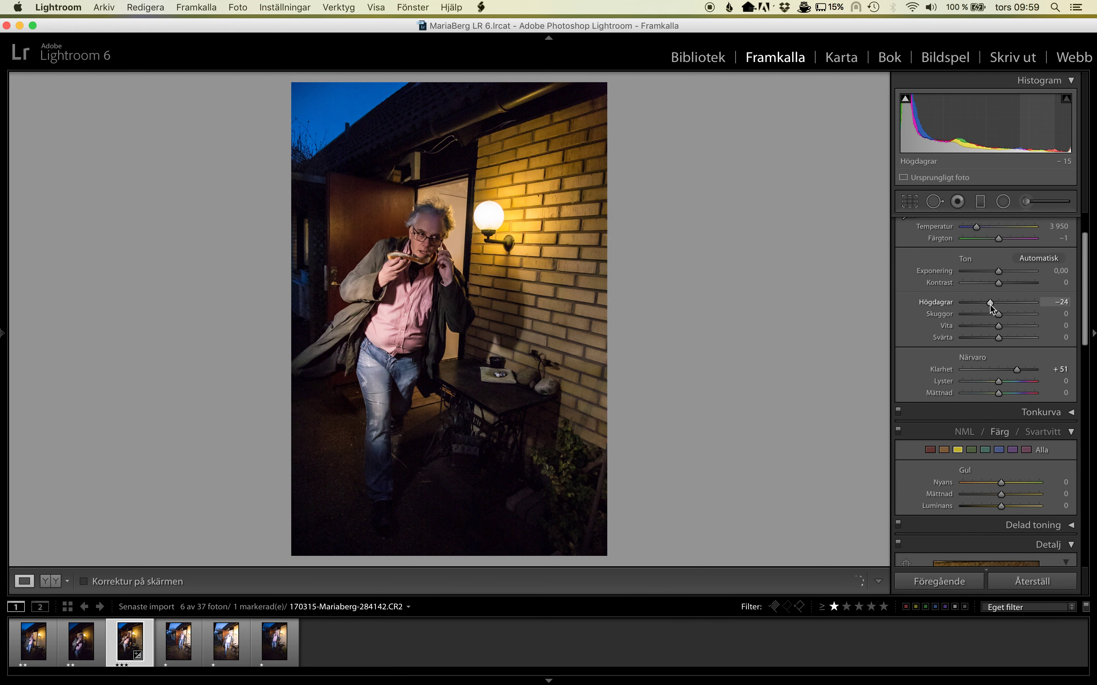